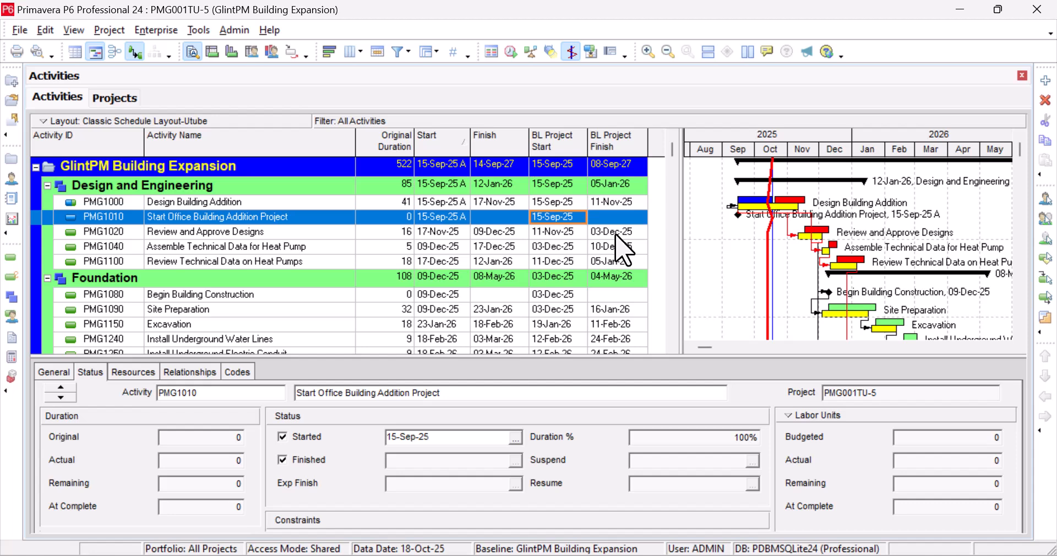
# Step: Select PMG1000 Design Building Addition and inspect its 50% Duration % on the Status tab
pyautogui.click(443, 203)
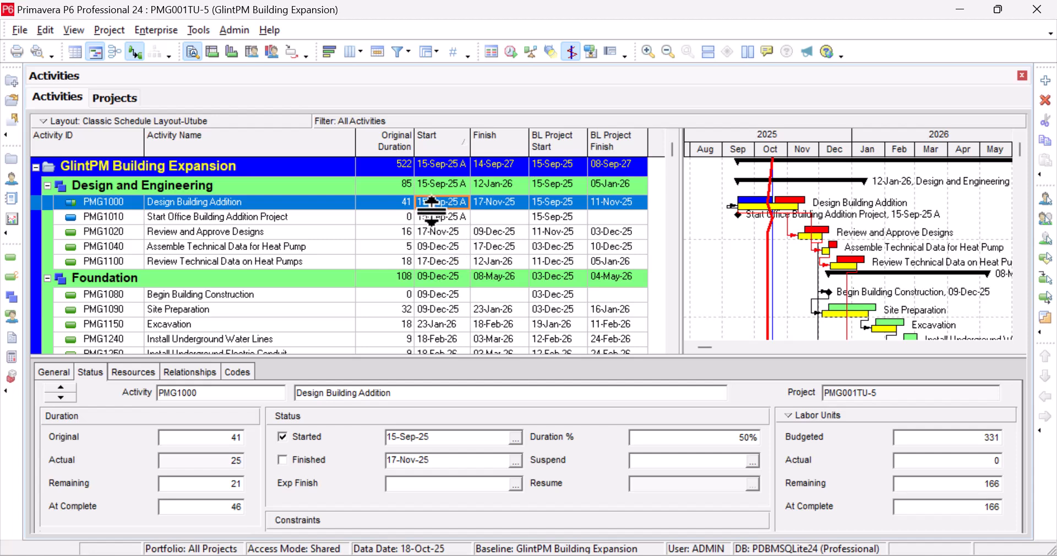
pyautogui.click(438, 218)
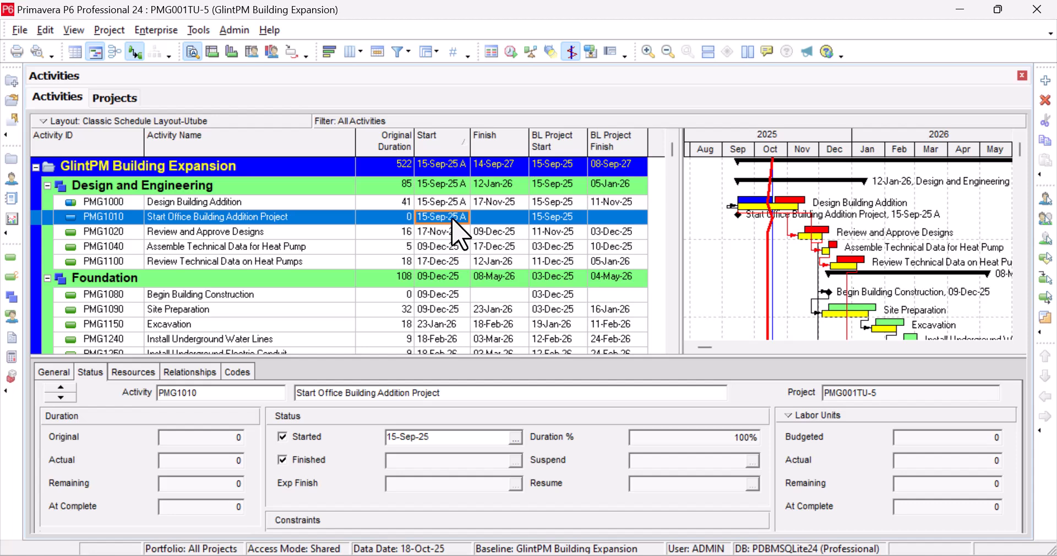
pyautogui.click(246, 203)
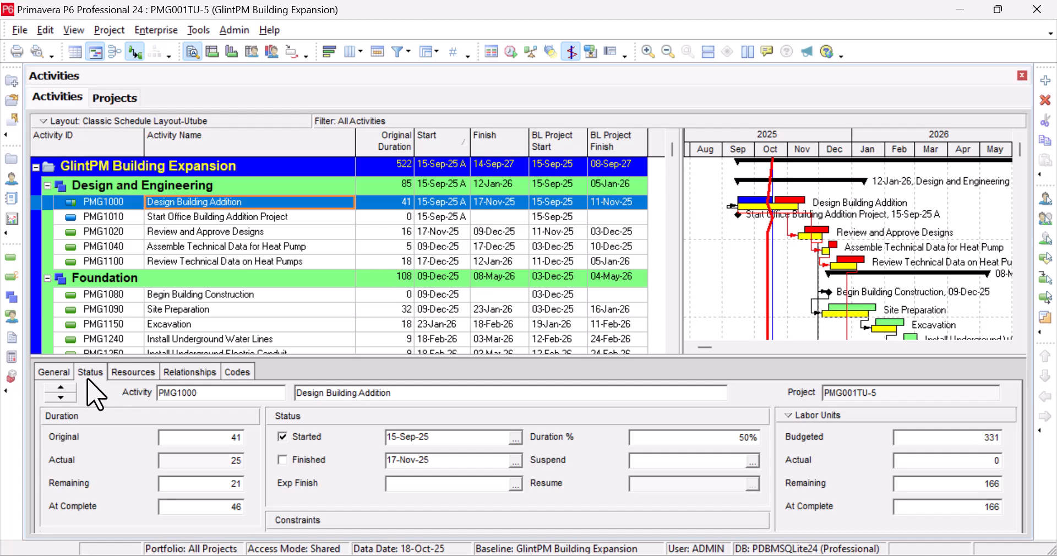
pyautogui.click(700, 437)
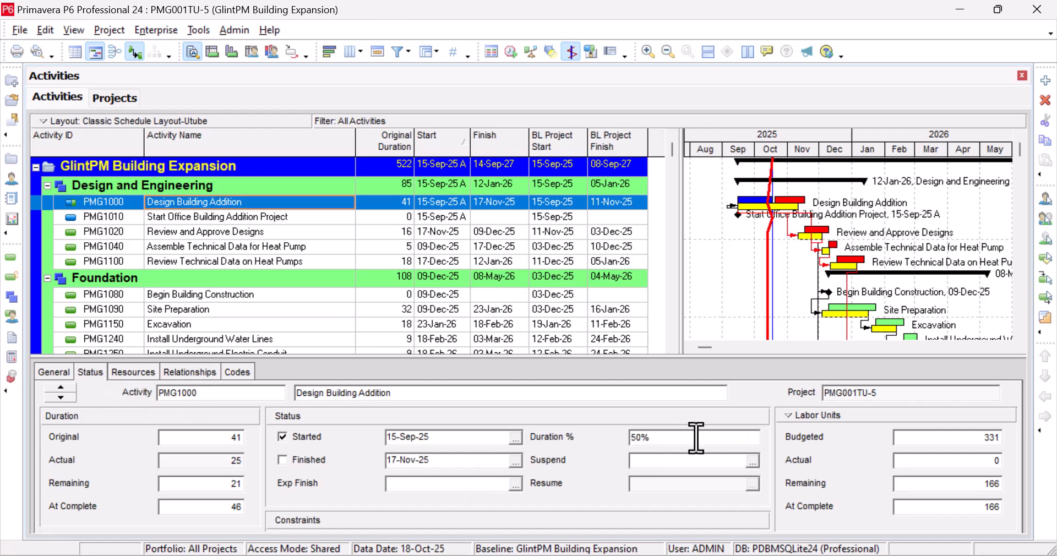
pyautogui.moveTo(654, 438); pyautogui.dragTo(631, 436)
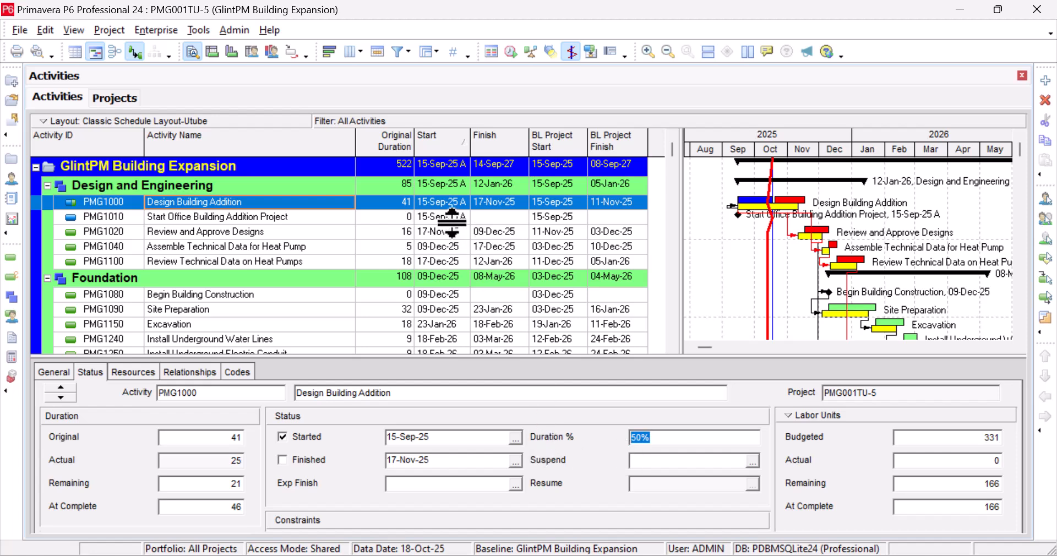
# Step: Switch Design Building Addition's % Complete Type from Duration to Physical, then view its status details
pyautogui.click(54, 372)
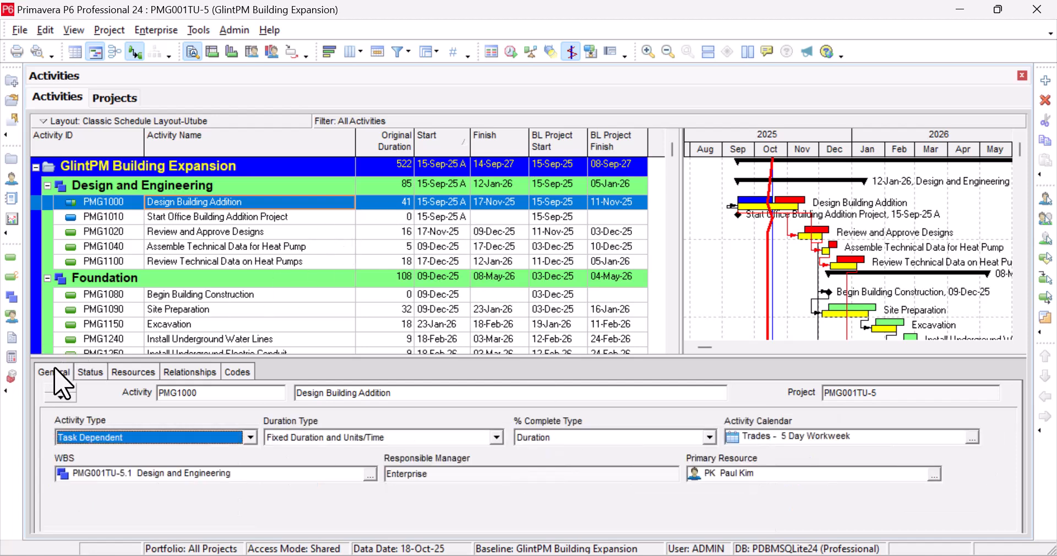
pyautogui.click(709, 438)
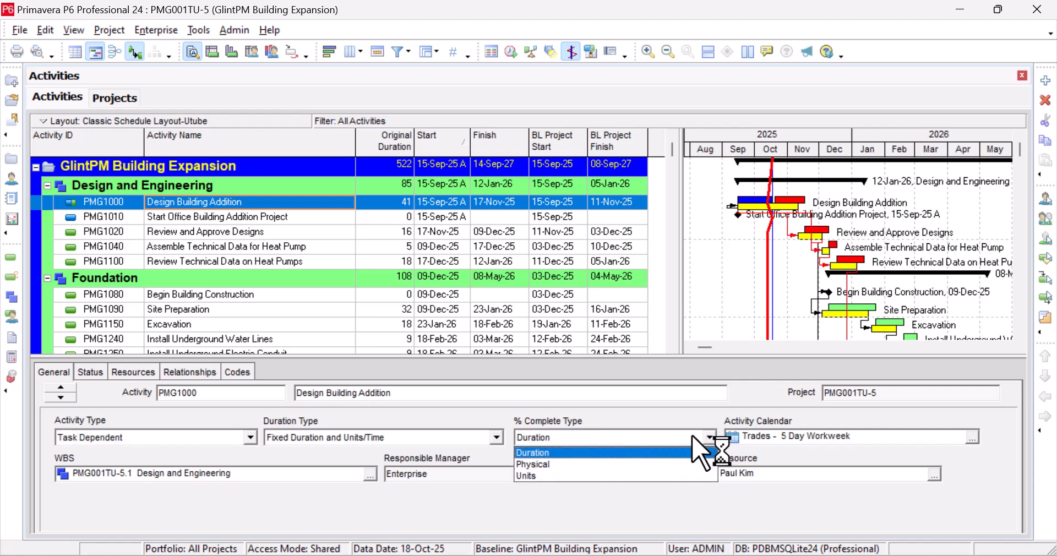
pyautogui.press('Escape')
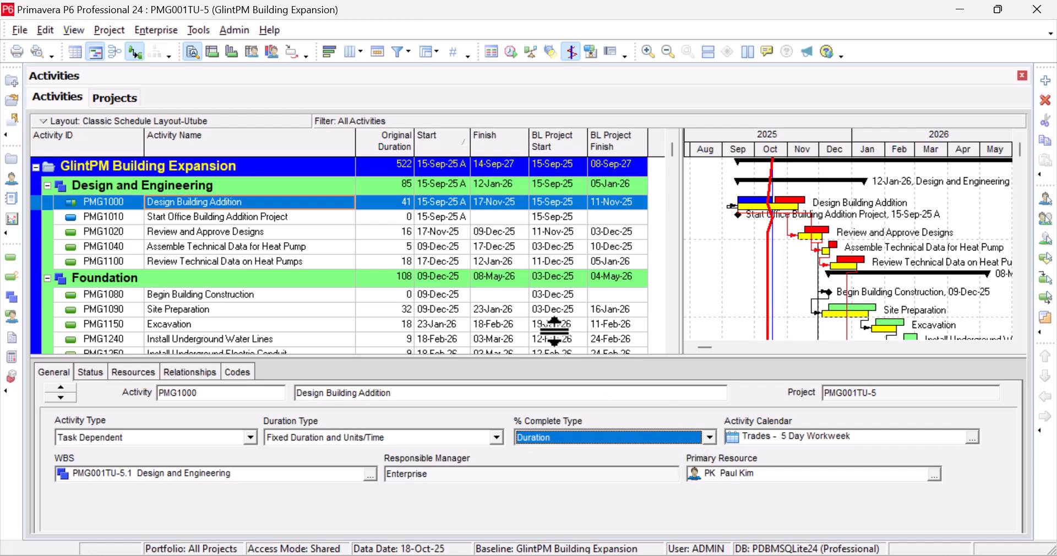
pyautogui.click(710, 437)
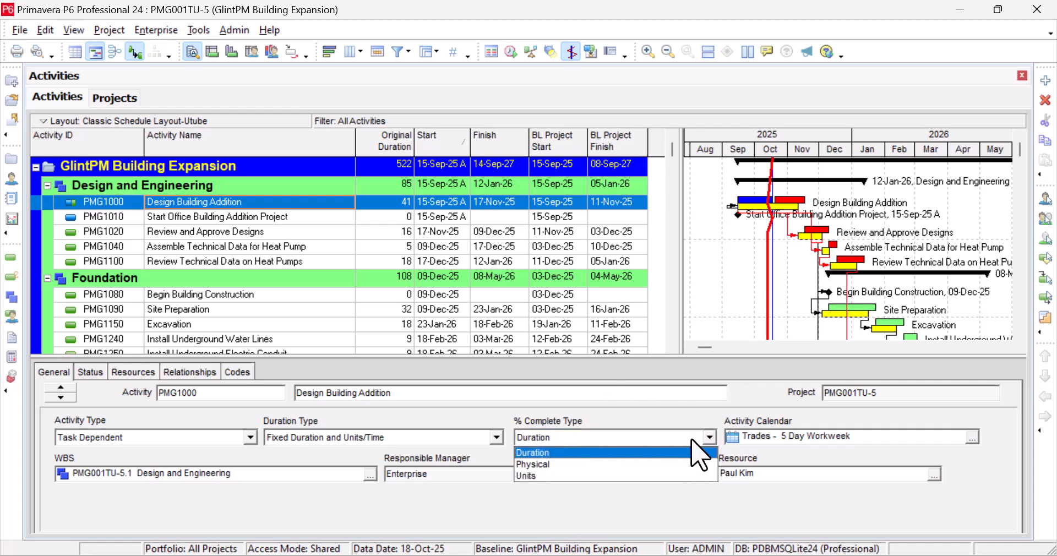
pyautogui.click(628, 464)
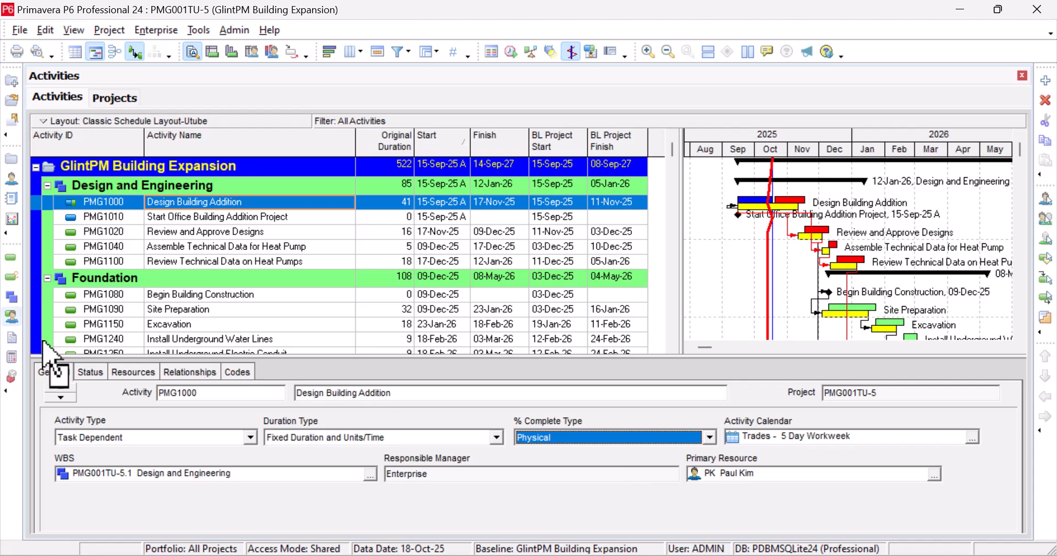
pyautogui.click(545, 278)
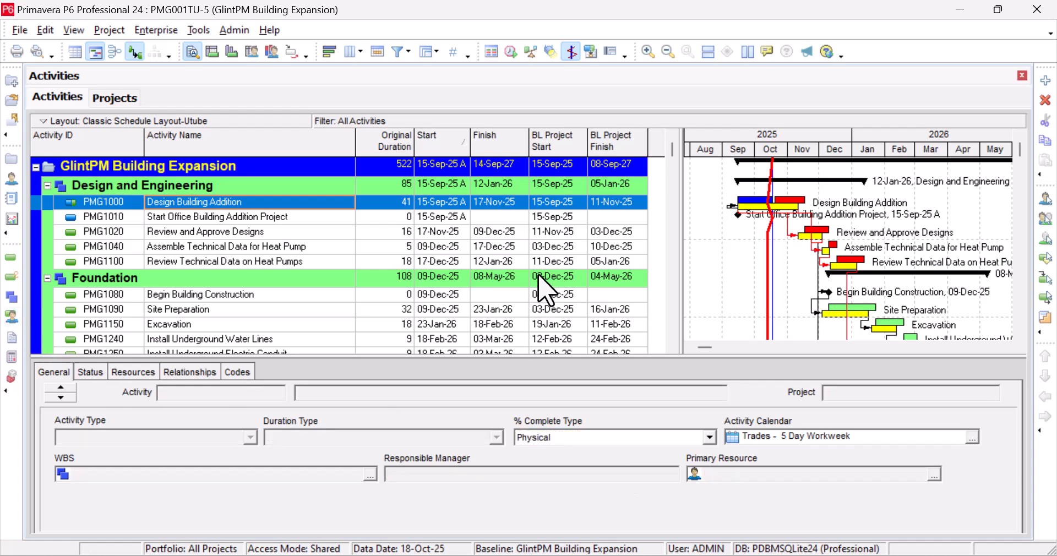
pyautogui.click(491, 202)
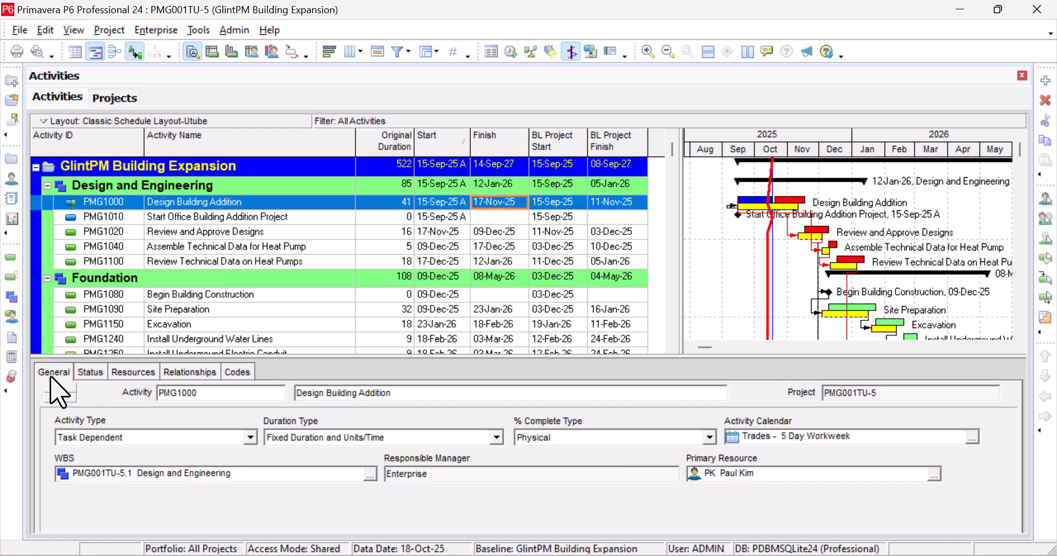
pyautogui.click(90, 373)
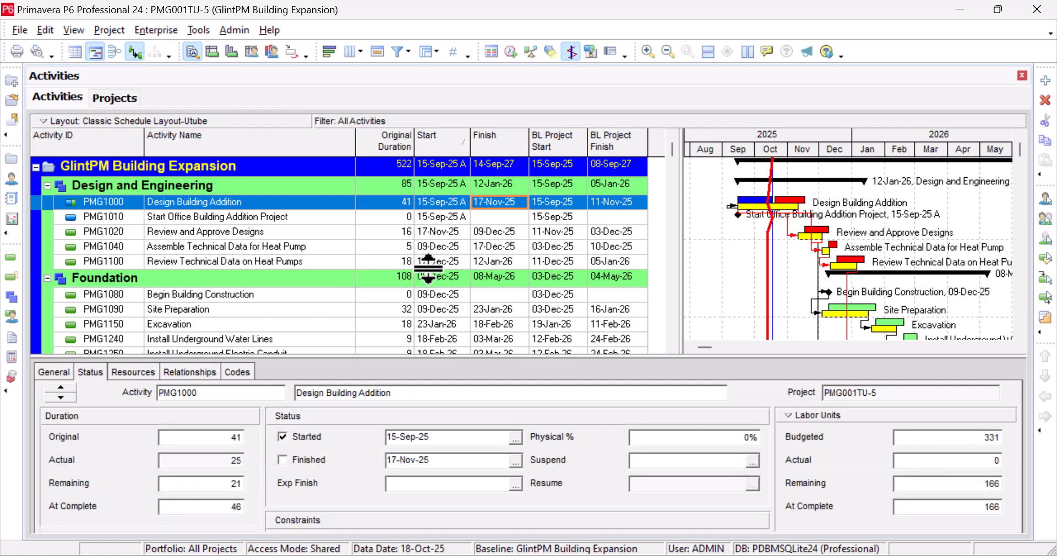
# Step: Enter 50% as Design Building Addition's Physical % complete
pyautogui.click(454, 217)
pyautogui.click(461, 202)
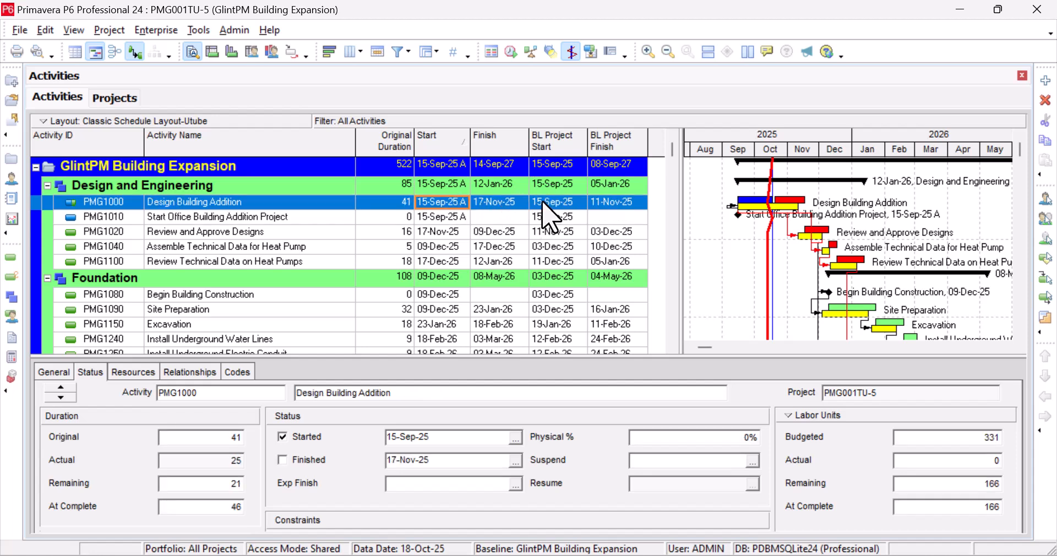
pyautogui.click(514, 203)
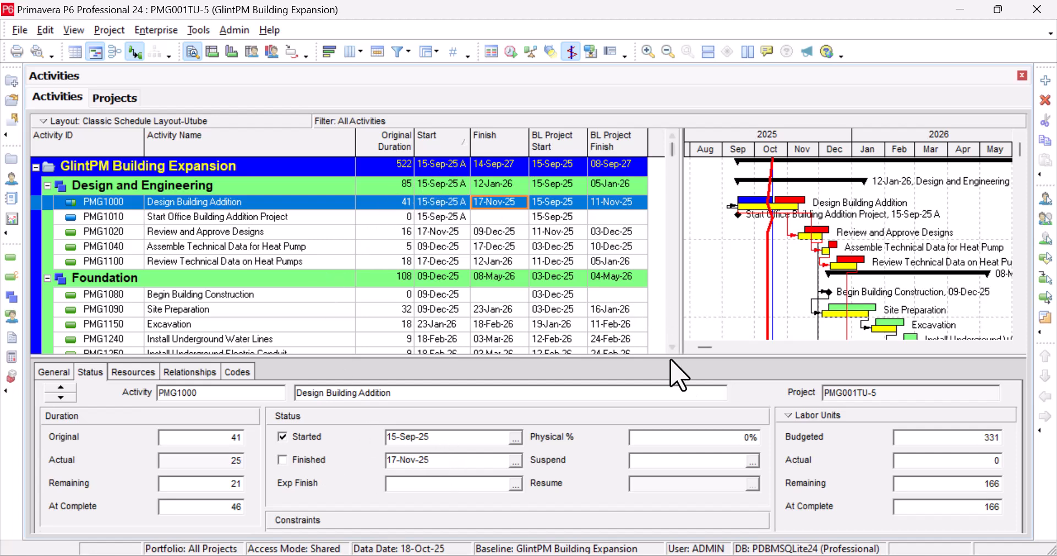
pyautogui.click(733, 437)
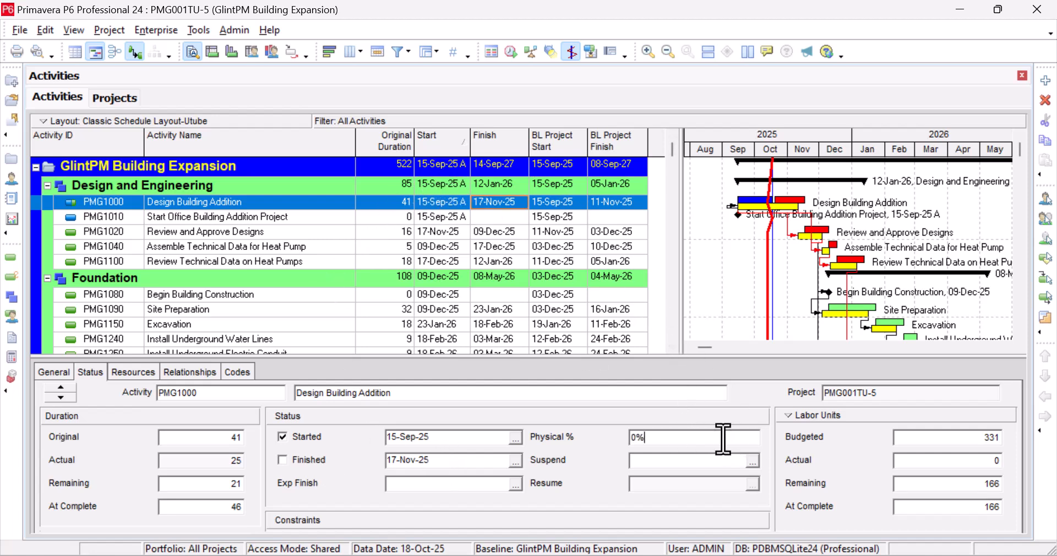
pyautogui.moveTo(635, 438); pyautogui.dragTo(626, 439)
pyautogui.click(558, 236)
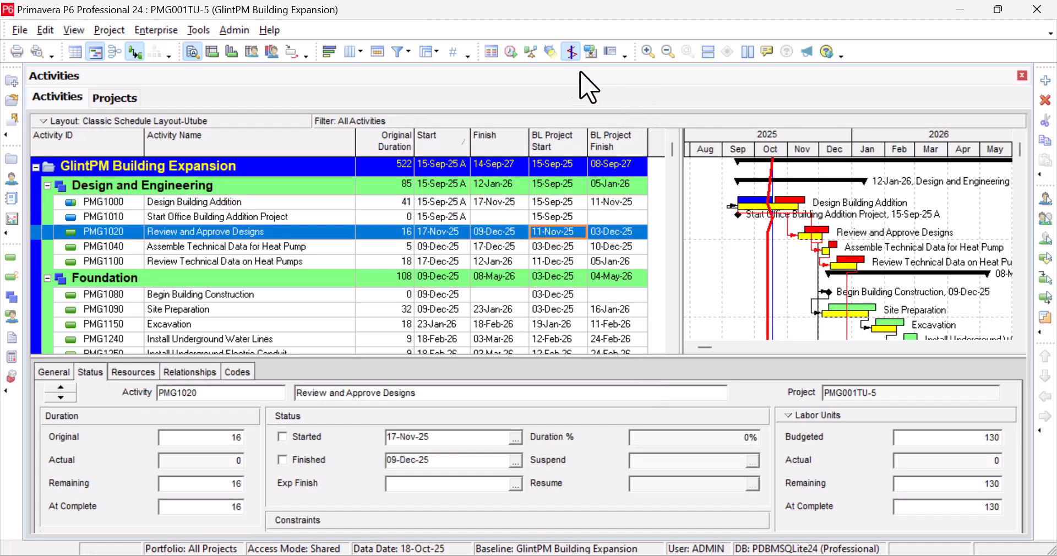
# Step: Reschedule the project and reselect Design Building Addition
pyautogui.click(506, 51)
pyautogui.click(689, 243)
pyautogui.click(455, 202)
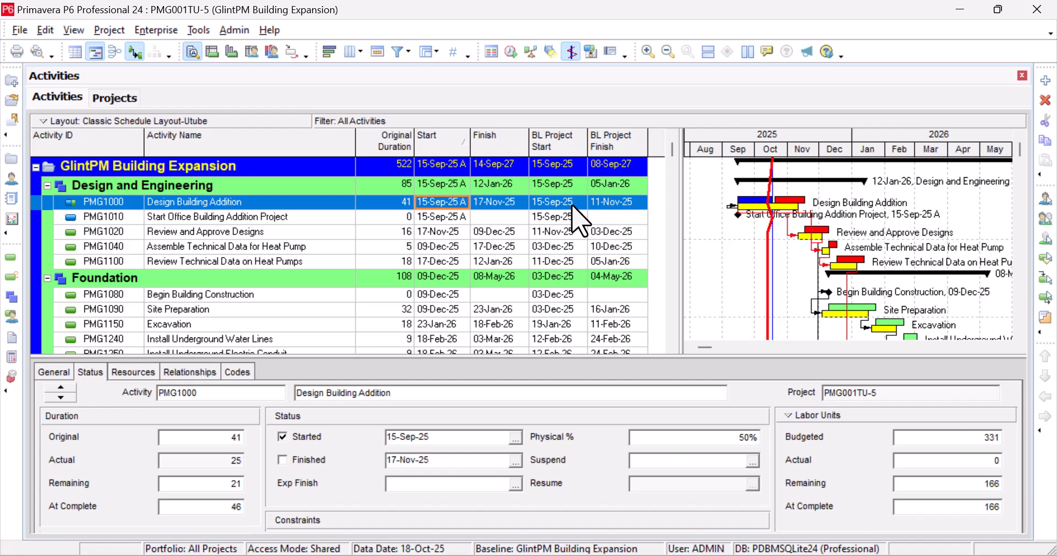
# Step: Scroll through the activity table and Gantt chart to review the recalculated schedule
pyautogui.scroll(-2, 466, 292)
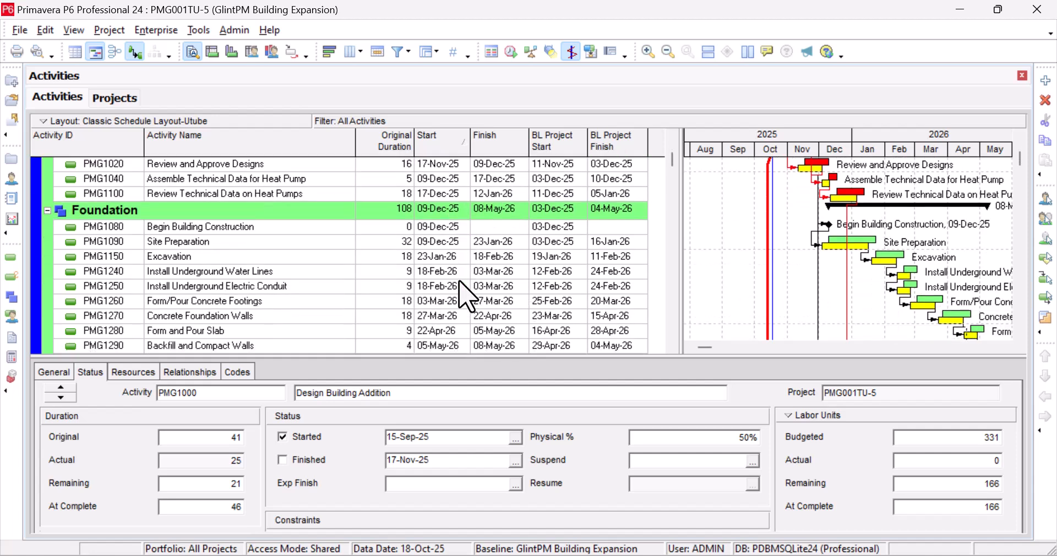
pyautogui.scroll(2, 460, 282)
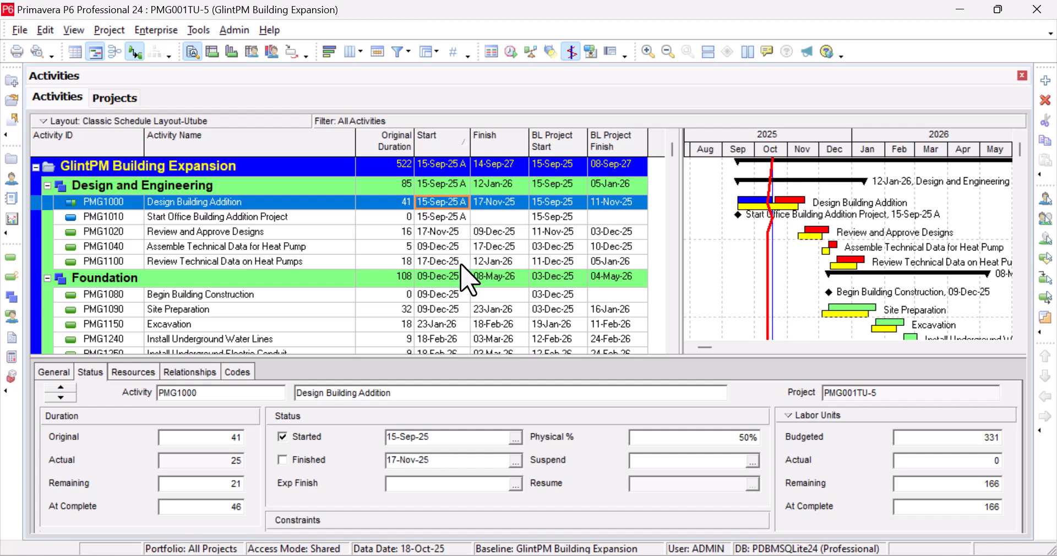
pyautogui.scroll(-4, 468, 278)
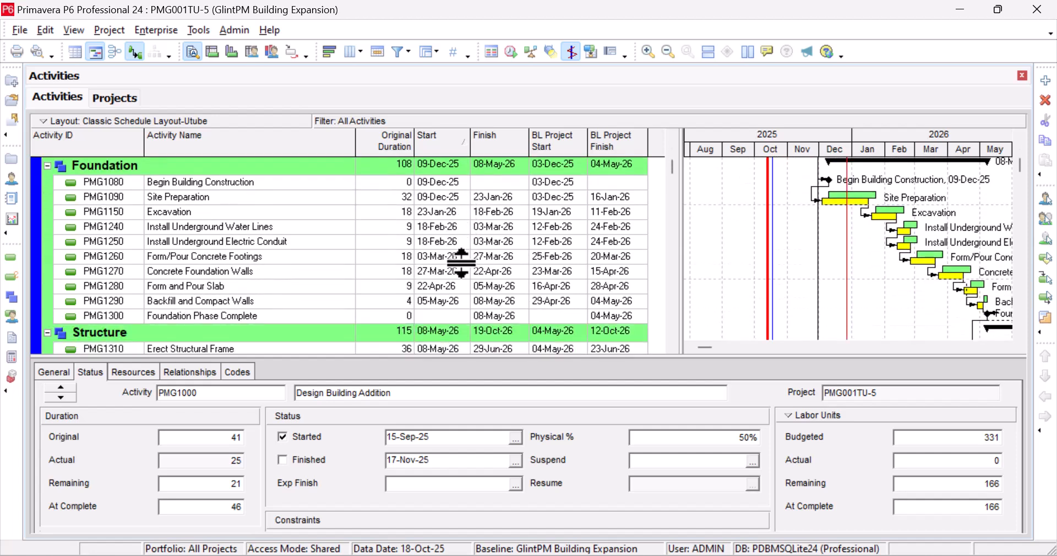
pyautogui.scroll(4, 462, 263)
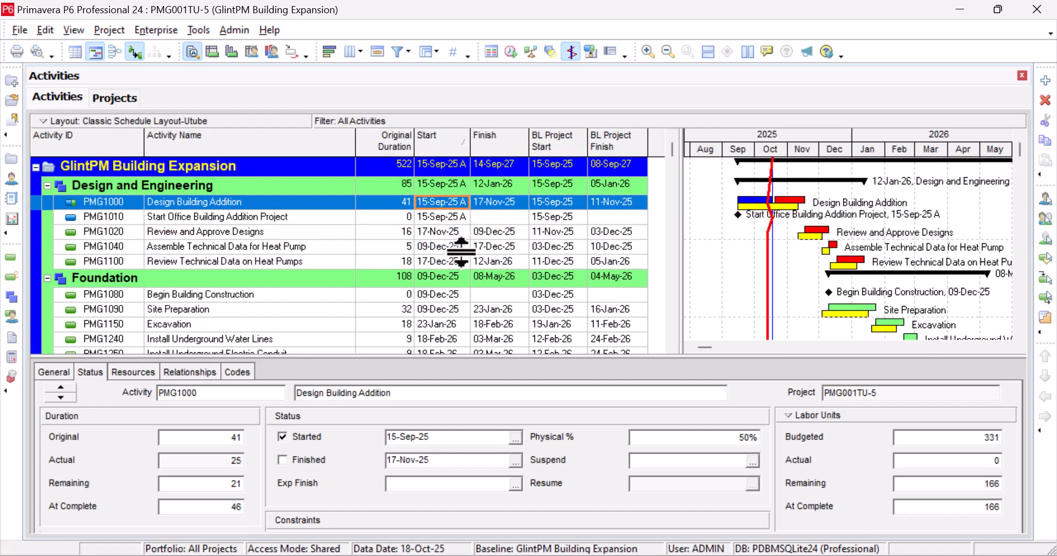
pyautogui.click(445, 235)
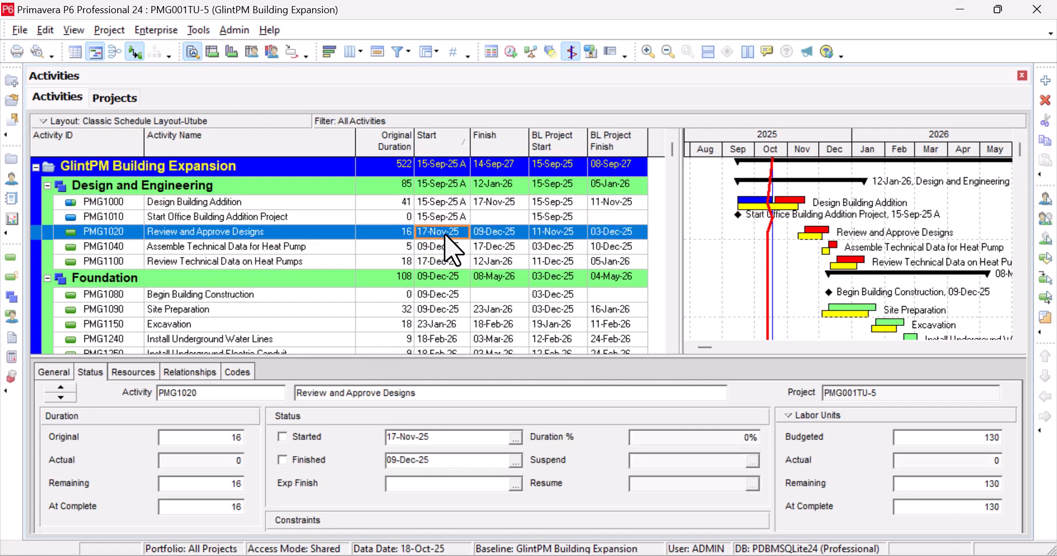
pyautogui.click(445, 249)
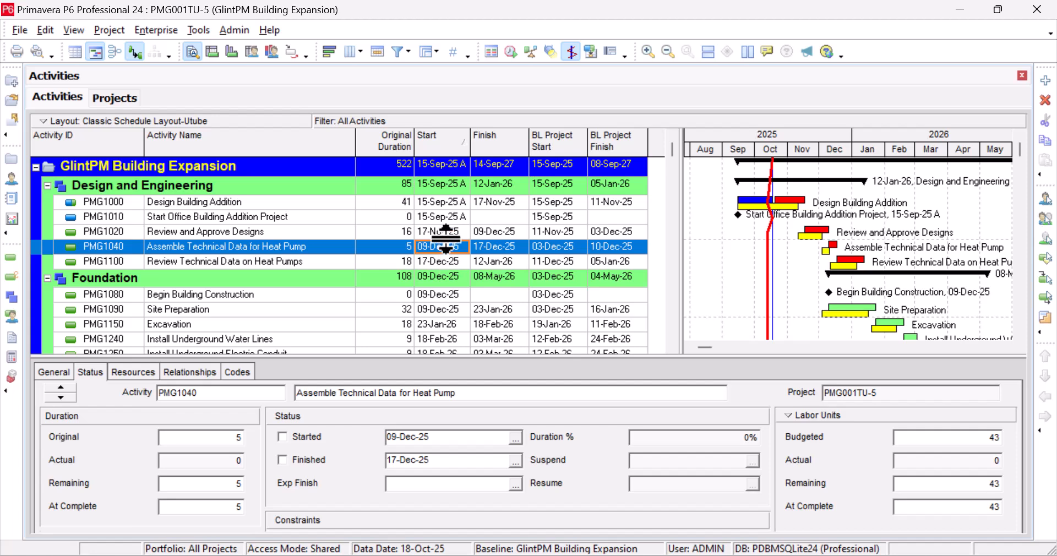
pyautogui.click(449, 235)
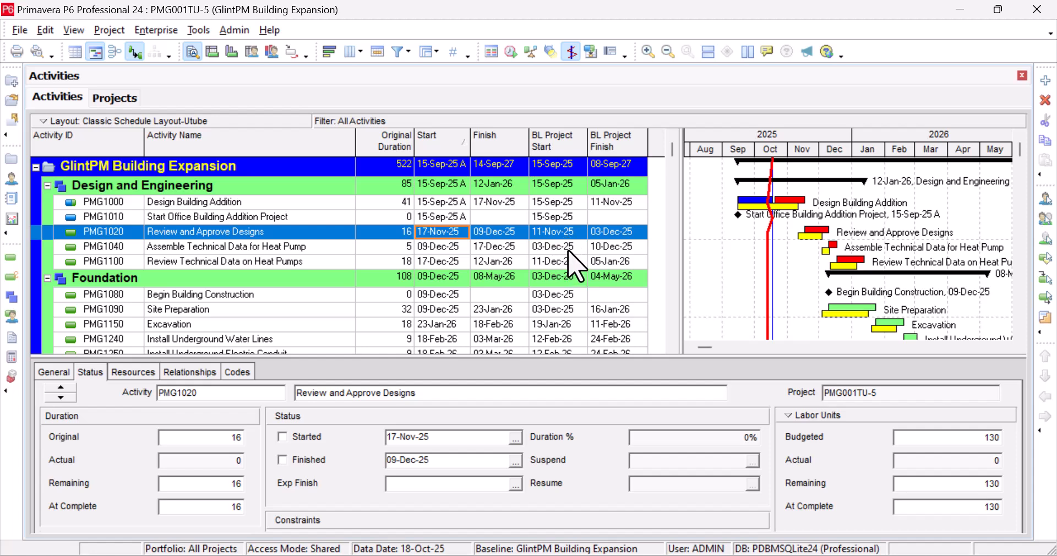
pyautogui.click(456, 203)
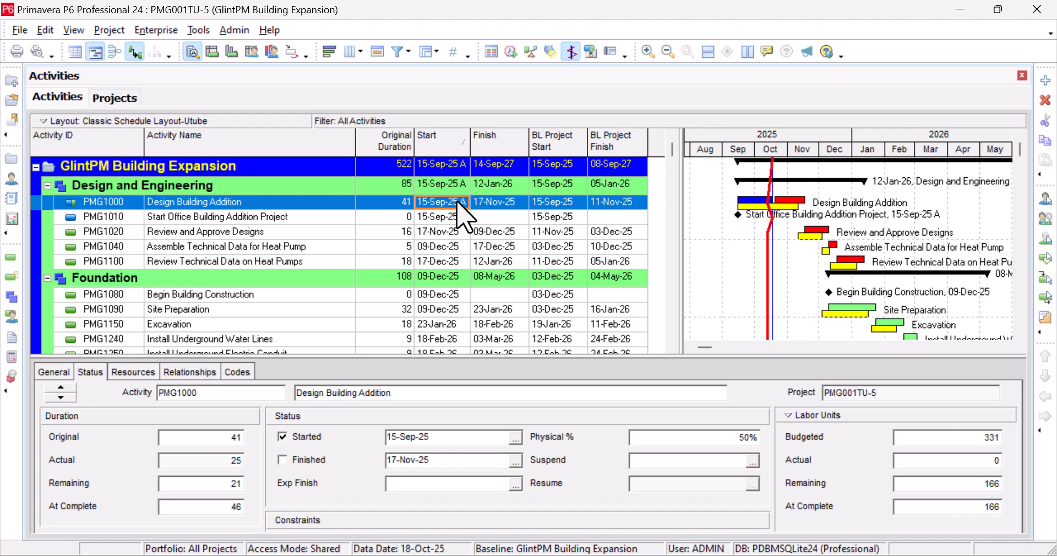
pyautogui.click(511, 202)
pyautogui.click(614, 203)
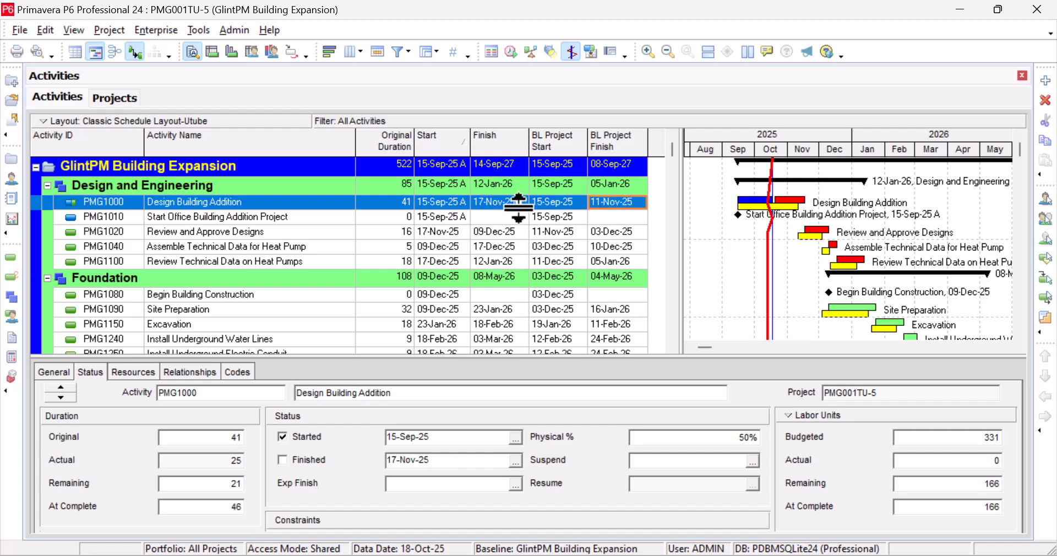
pyautogui.click(501, 203)
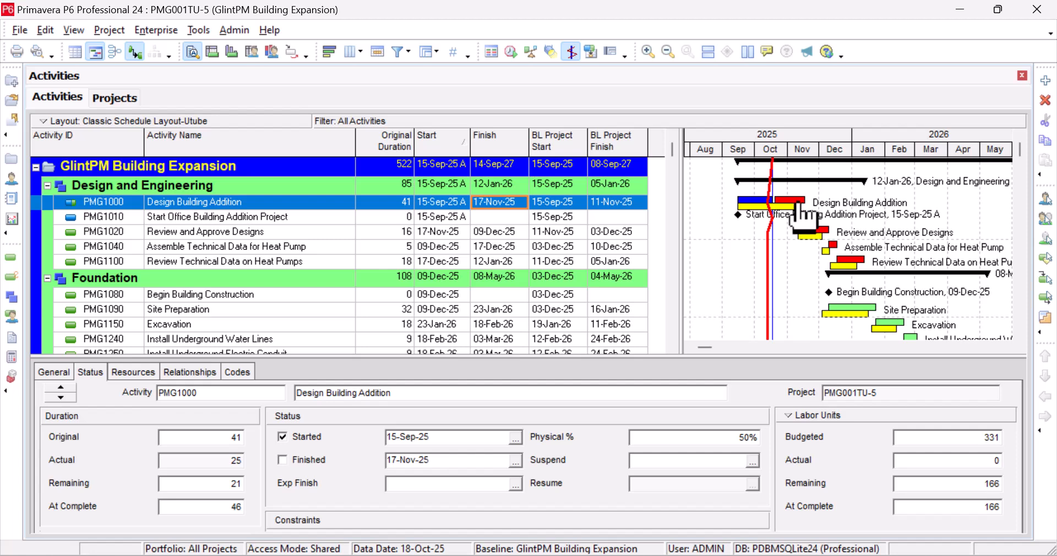
pyautogui.moveTo(798, 204); pyautogui.dragTo(821, 229)
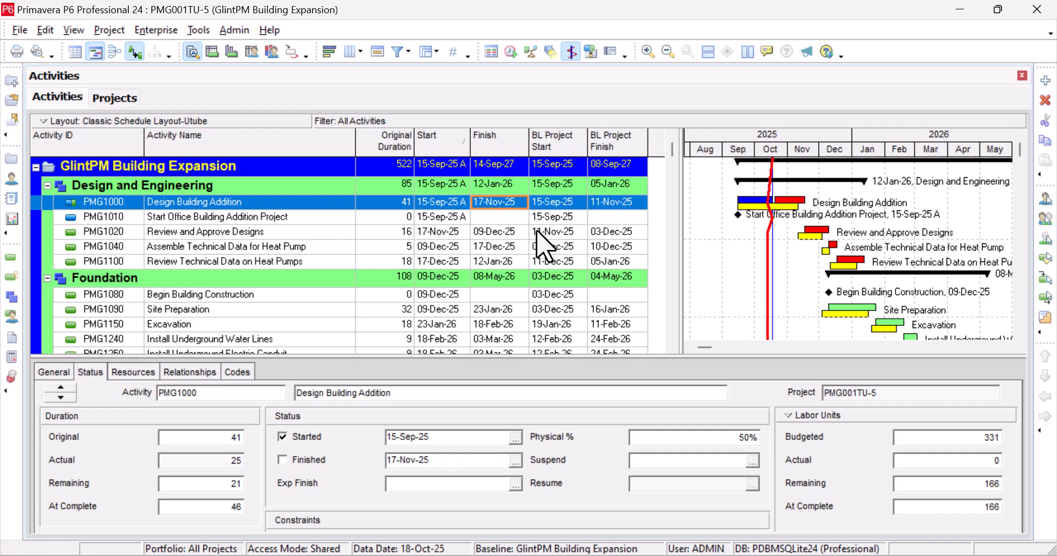
# Step: Show the predecessor and successors of PMG1020 Review and Approve Designs in the Relationships tab
pyautogui.click(557, 232)
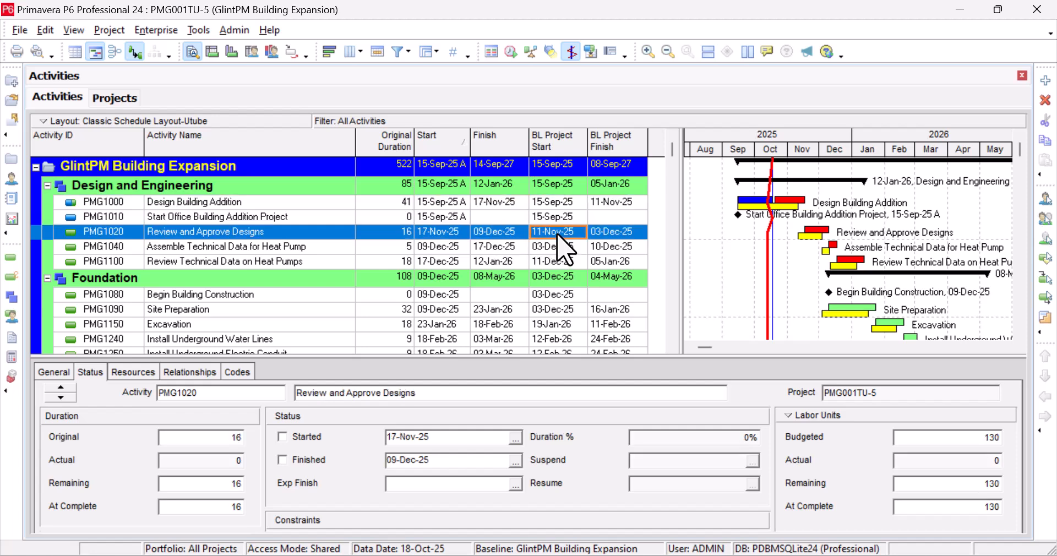
pyautogui.click(190, 372)
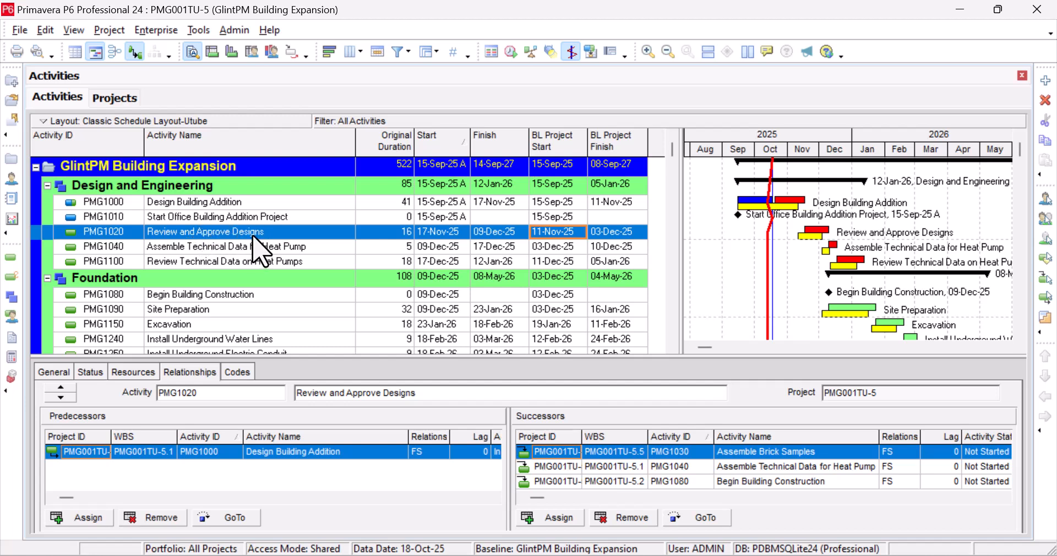
# Step: Compare relationships, then show Design Building Addition's status: 41 original, 21 remaining, 46 at complete
pyautogui.click(306, 203)
pyautogui.click(308, 232)
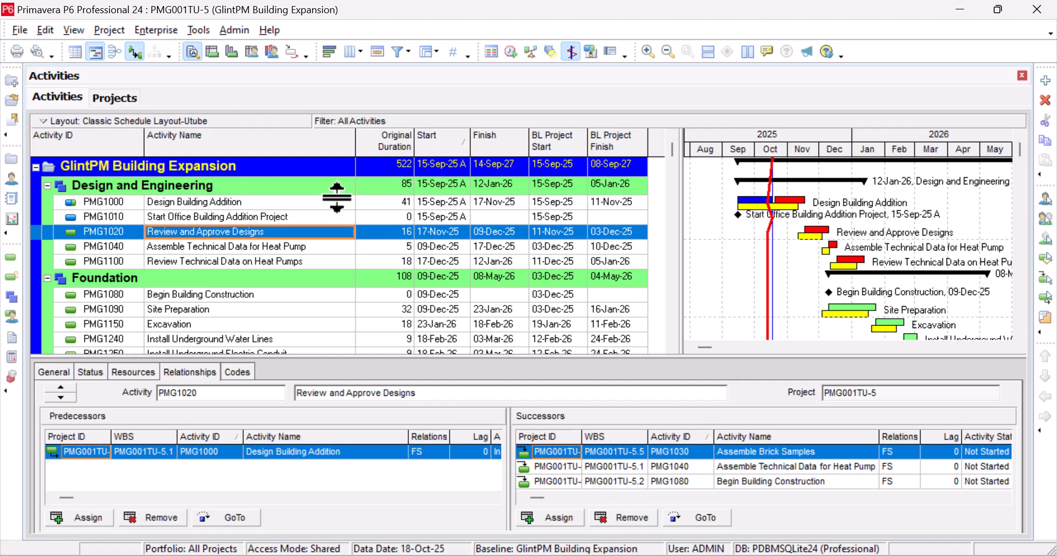
pyautogui.click(338, 203)
pyautogui.click(337, 235)
pyautogui.click(347, 202)
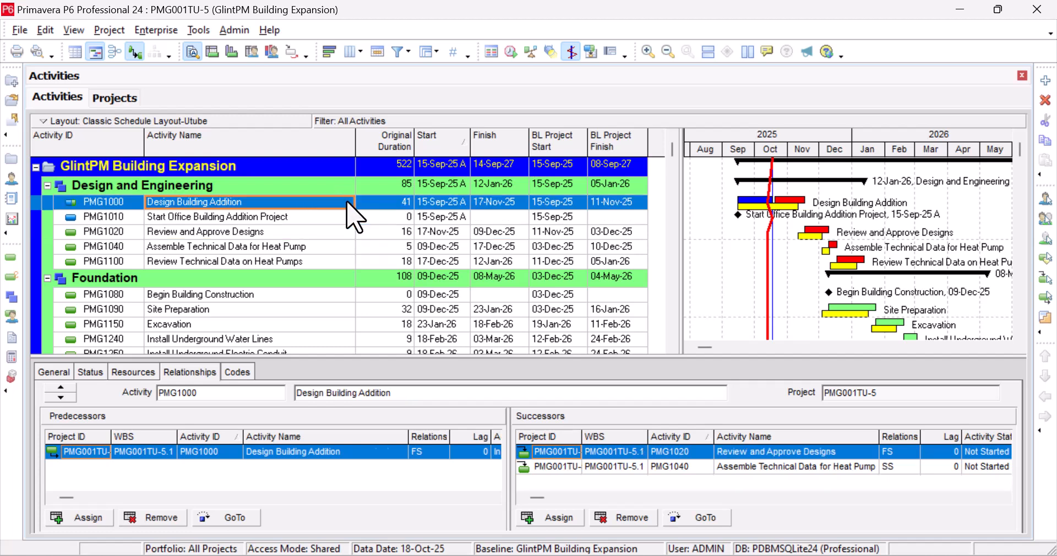
pyautogui.click(91, 372)
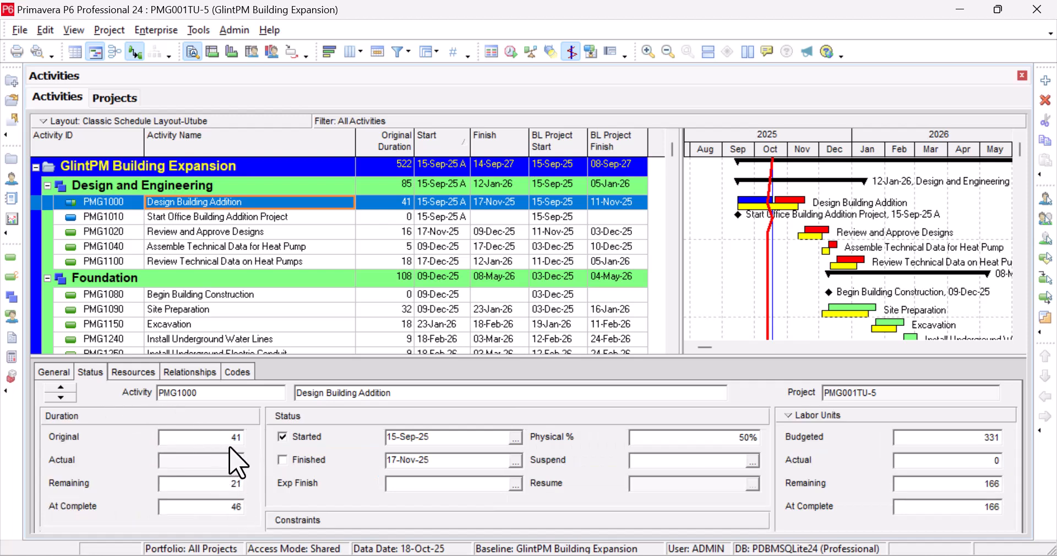
# Step: Change Design Building Addition's remaining duration from 21 to 16 days, moving its finish to 10-Nov-25
pyautogui.moveTo(232, 438); pyautogui.dragTo(110, 435)
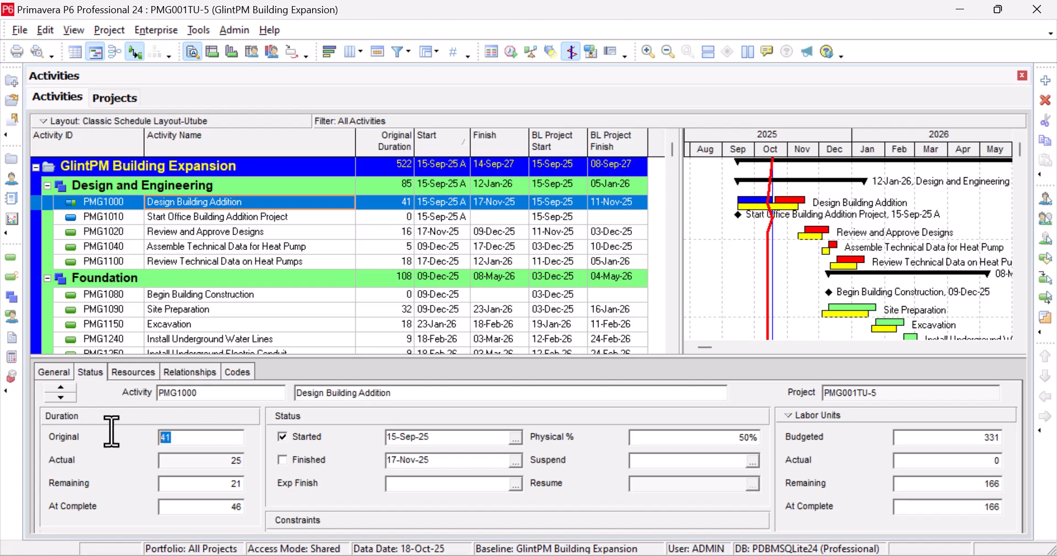
pyautogui.moveTo(219, 461); pyautogui.dragTo(144, 461)
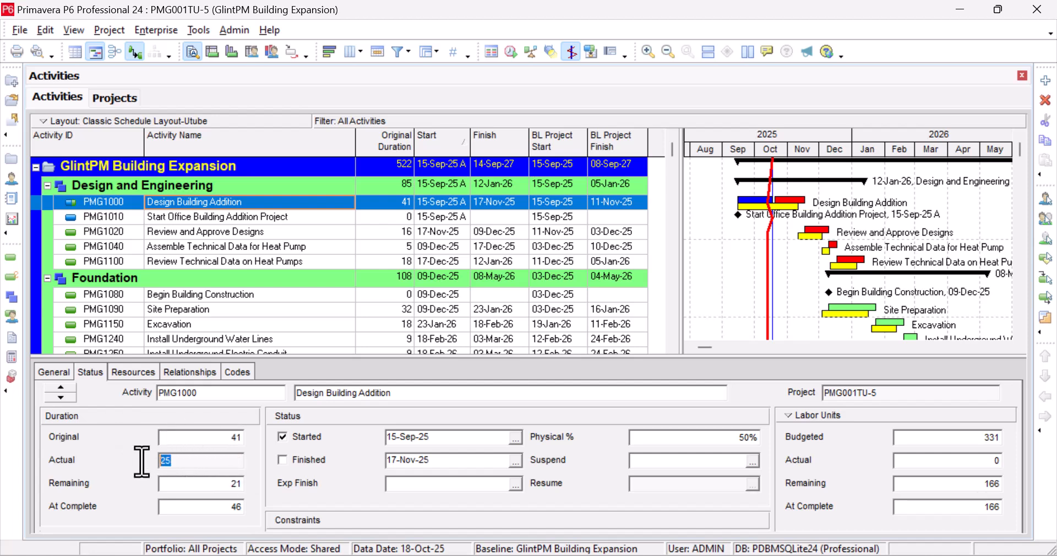
pyautogui.click(198, 482)
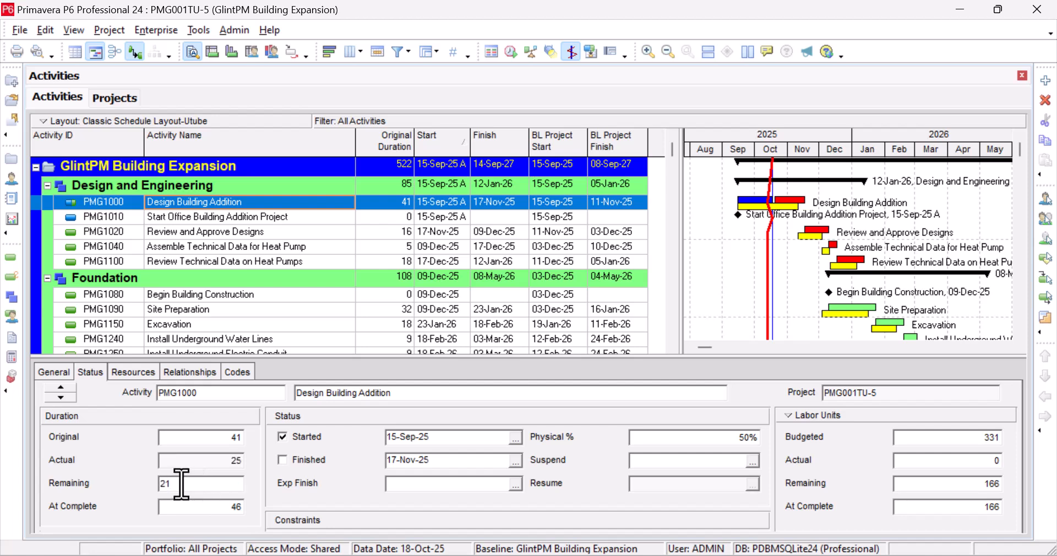
pyautogui.moveTo(183, 484); pyautogui.dragTo(160, 485)
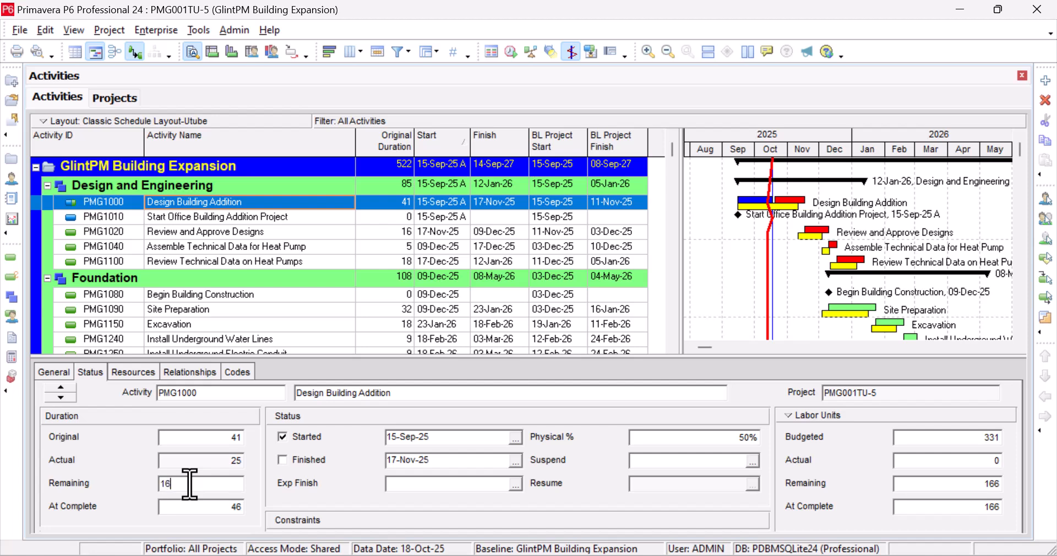
pyautogui.click(347, 283)
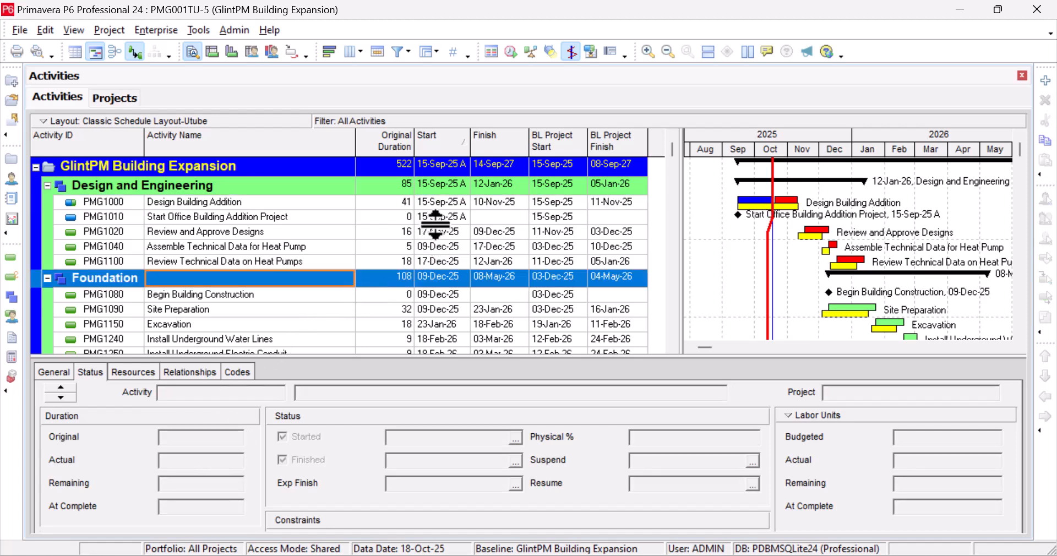
pyautogui.click(437, 202)
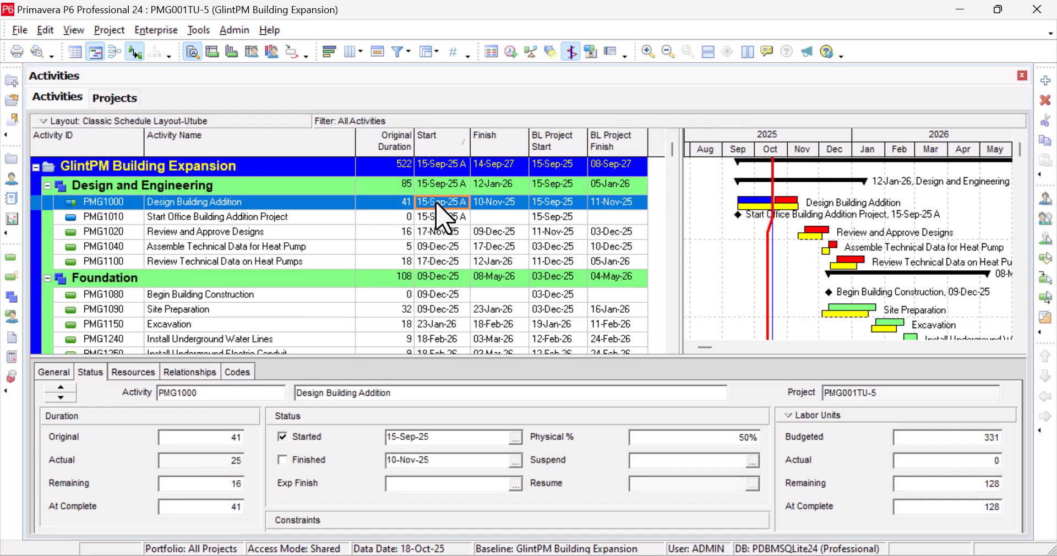
# Step: Raise Design Building Addition's remaining duration to 17 days so it finishes 11-Nov-25
pyautogui.click(503, 207)
pyautogui.click(226, 484)
pyautogui.press('BackSpace')
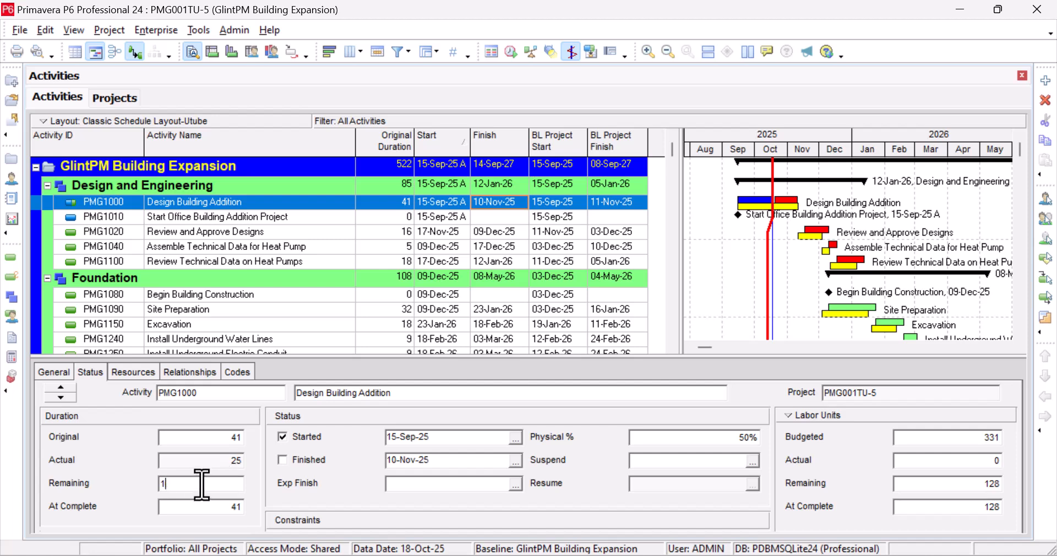
pyautogui.write('7')
pyautogui.press('Return')
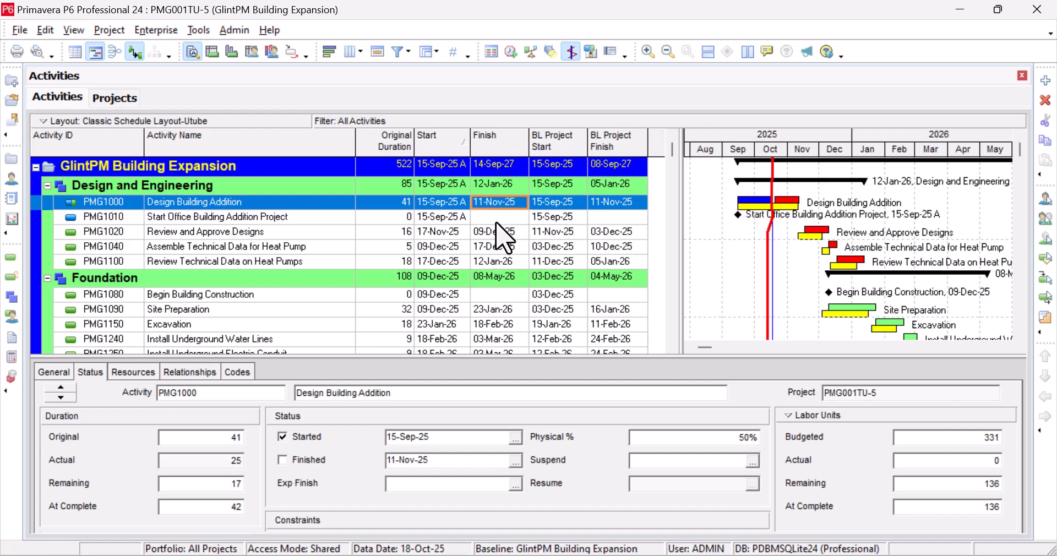
pyautogui.click(456, 218)
pyautogui.click(449, 204)
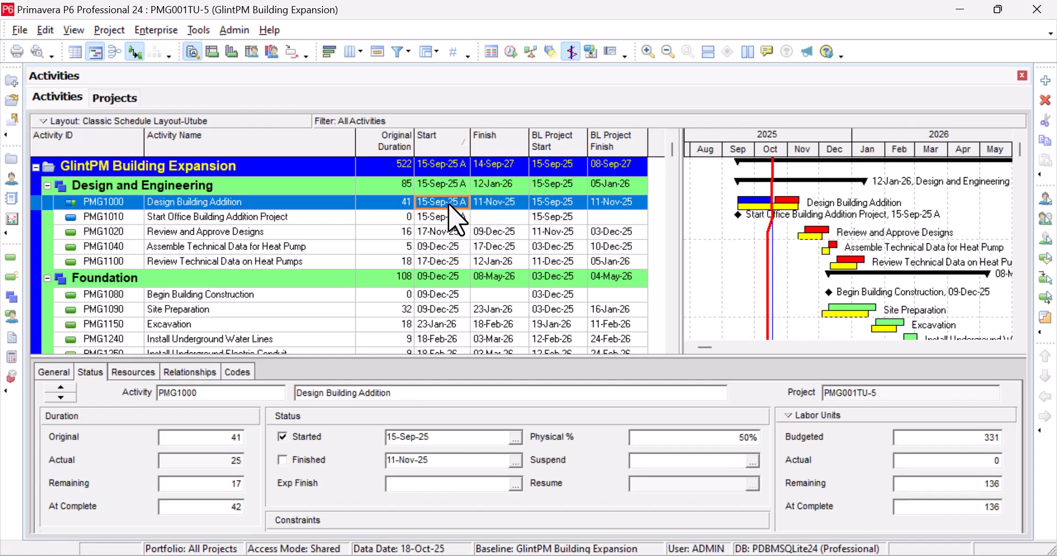
pyautogui.click(457, 218)
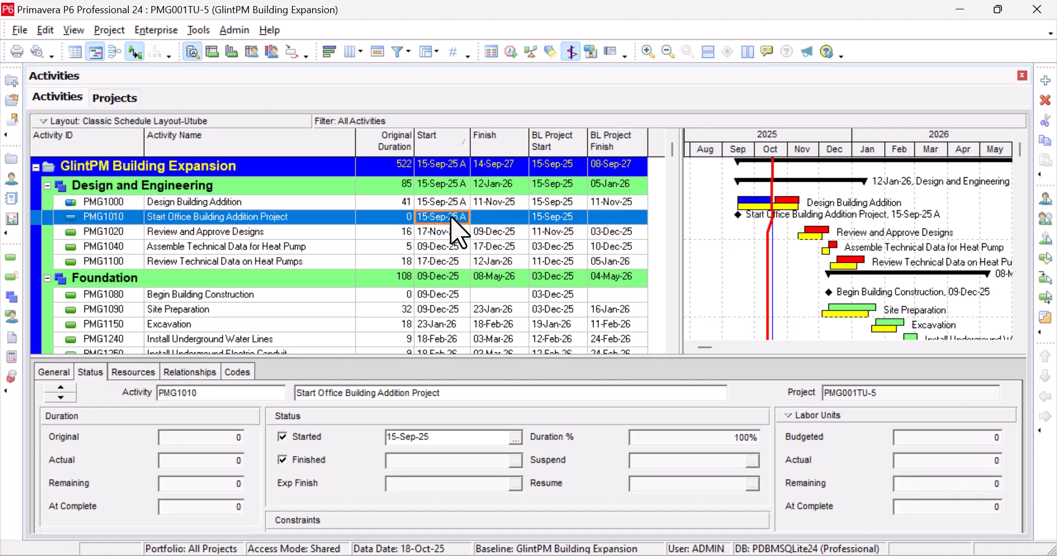
pyautogui.click(451, 204)
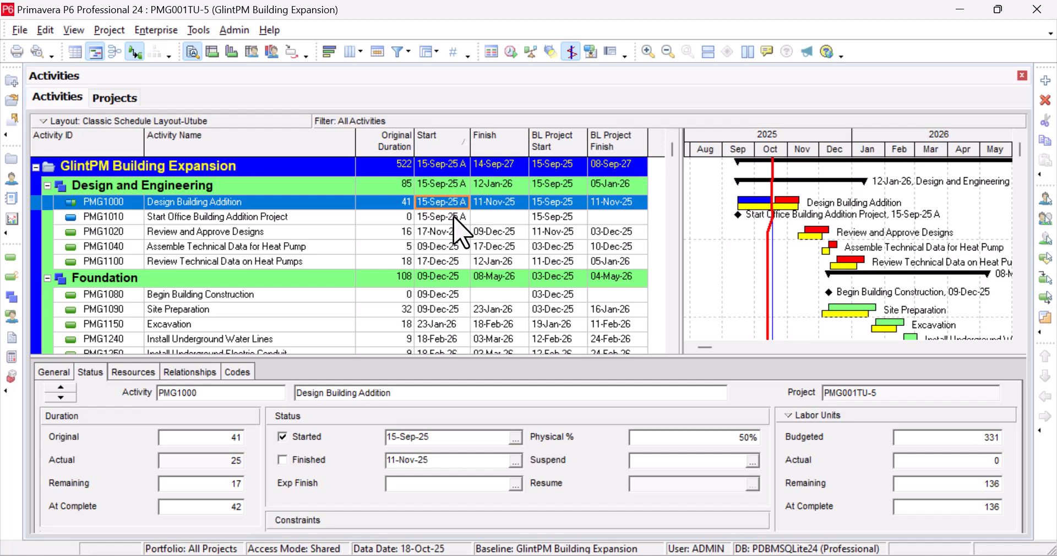
pyautogui.click(455, 216)
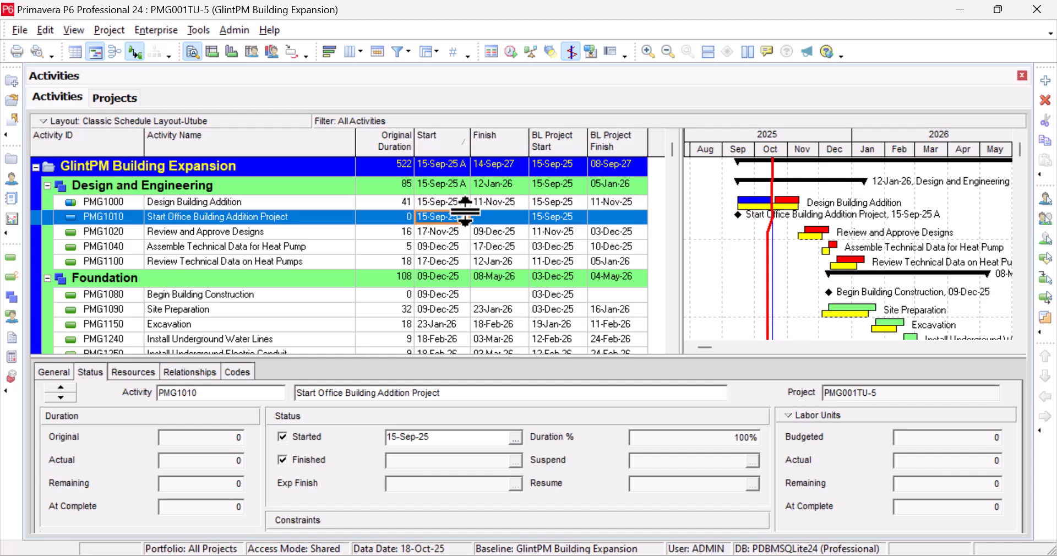
pyautogui.click(485, 203)
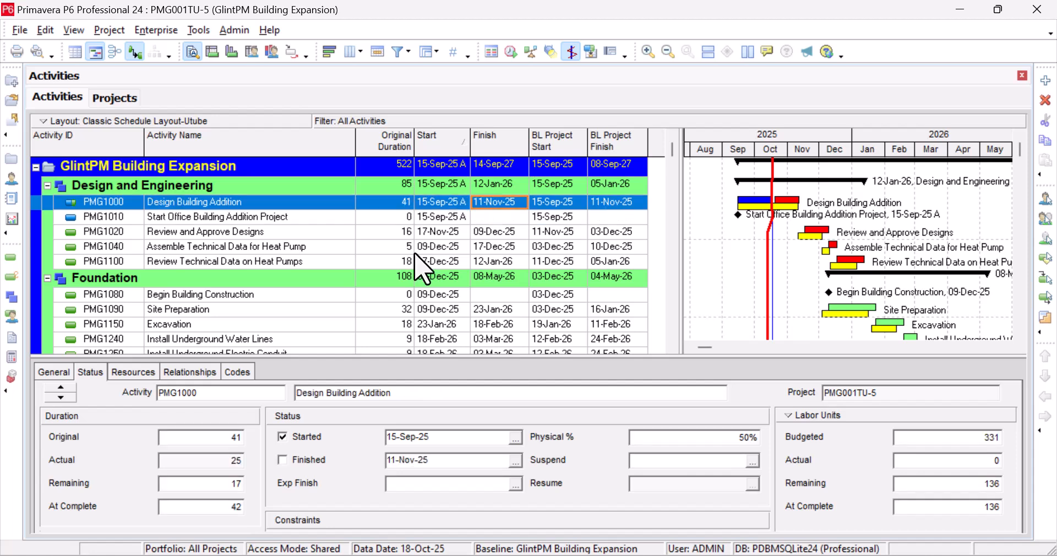
pyautogui.doubleClick(227, 485)
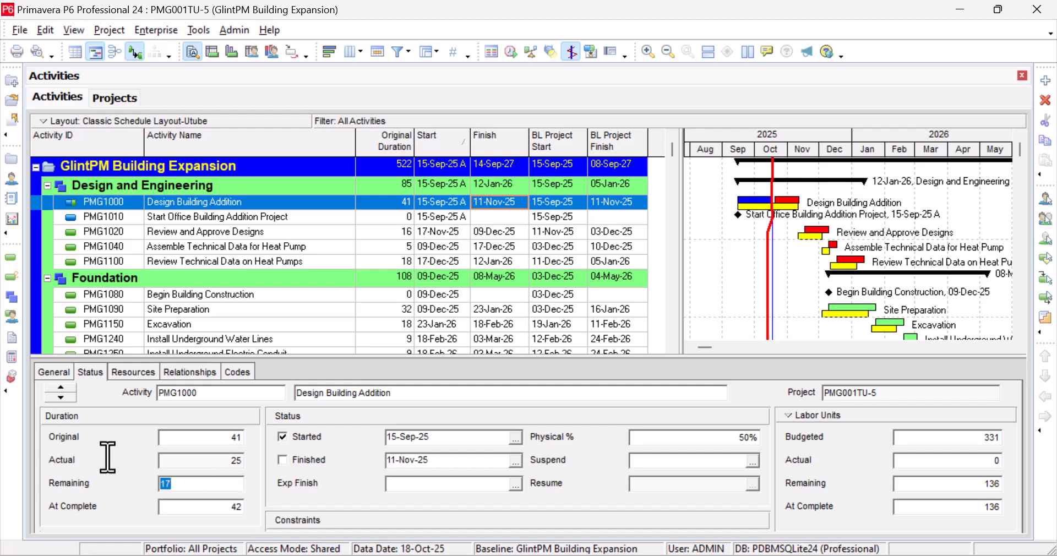
pyautogui.click(180, 484)
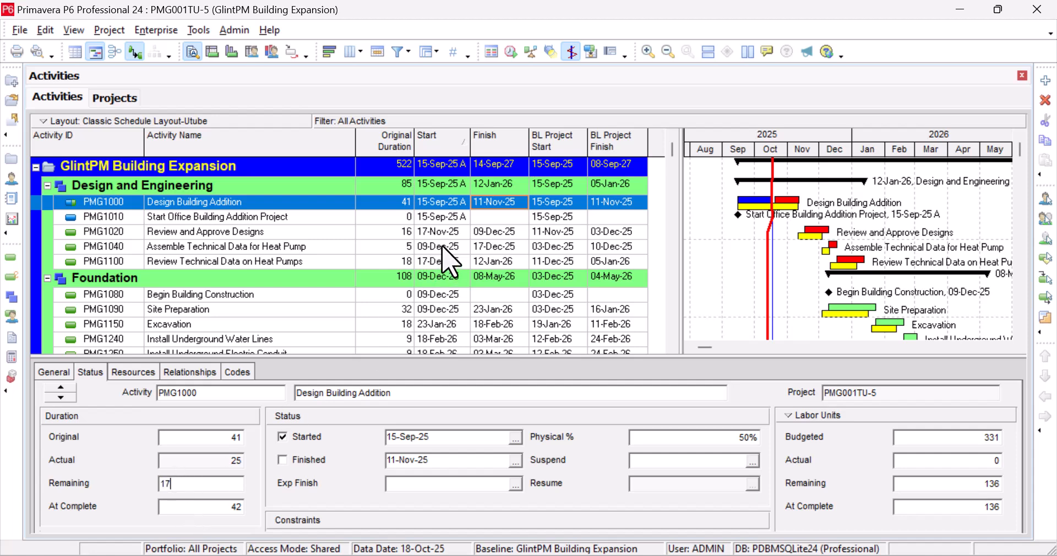
pyautogui.click(443, 219)
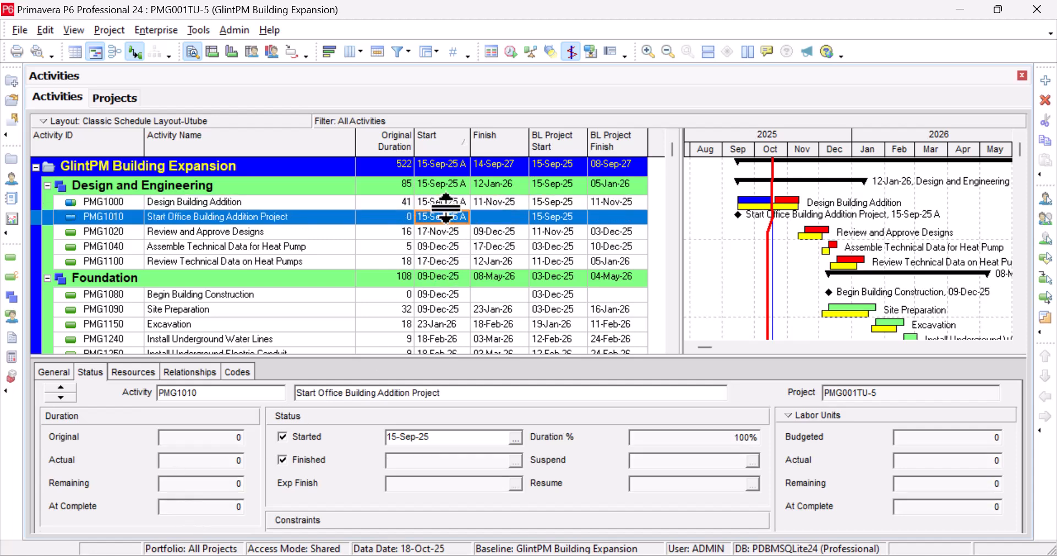
pyautogui.click(449, 202)
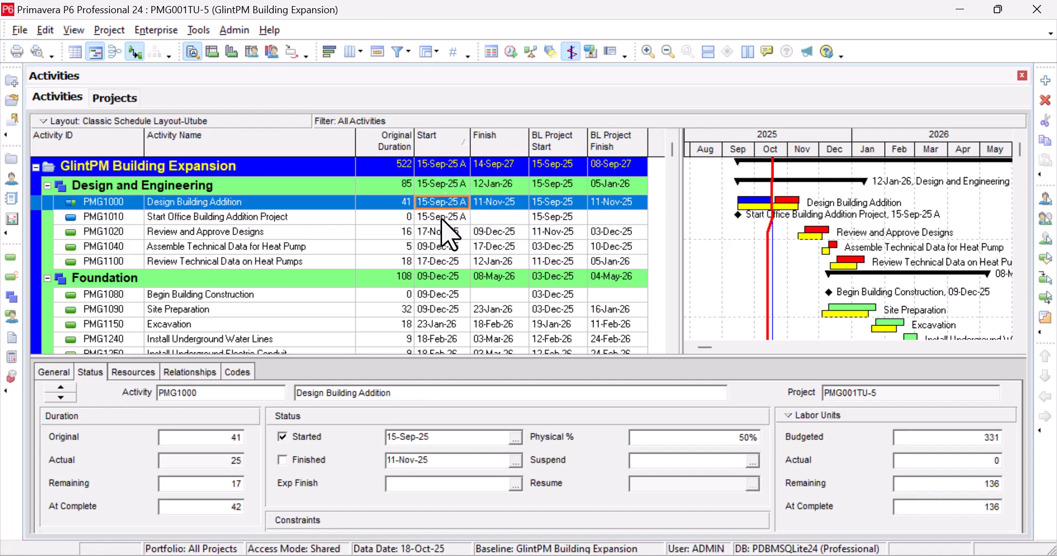
pyautogui.click(447, 219)
pyautogui.click(447, 201)
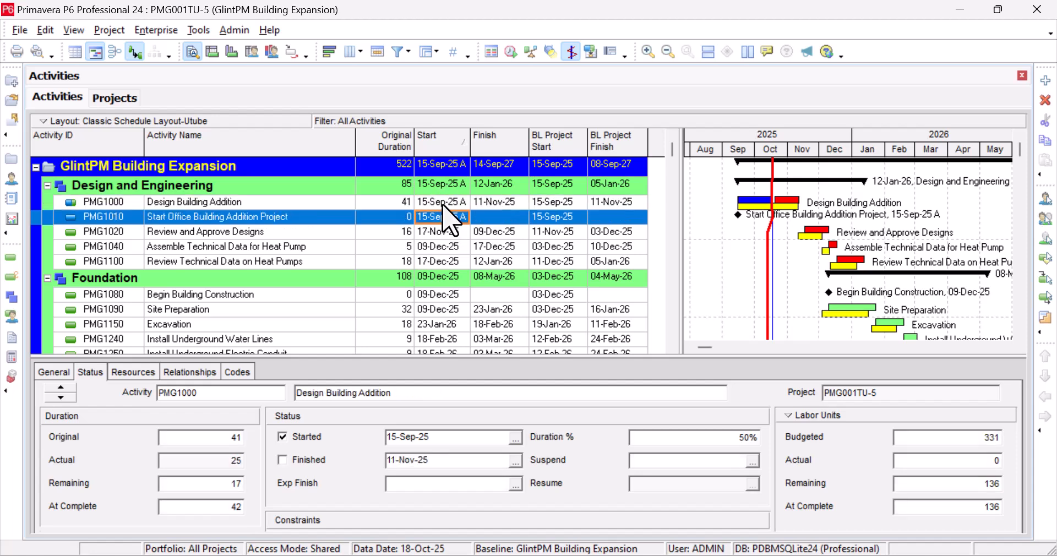
pyautogui.click(440, 217)
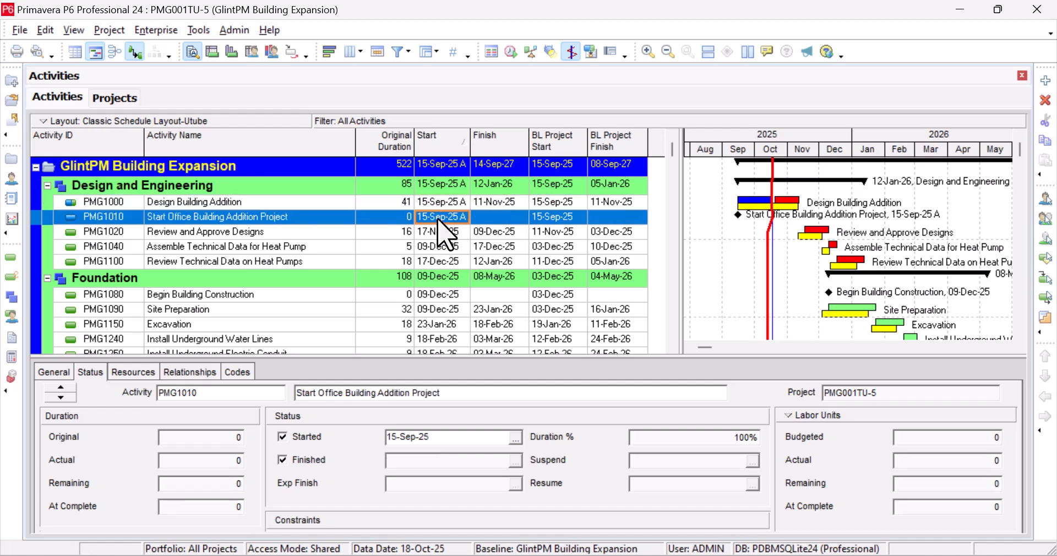
pyautogui.click(452, 203)
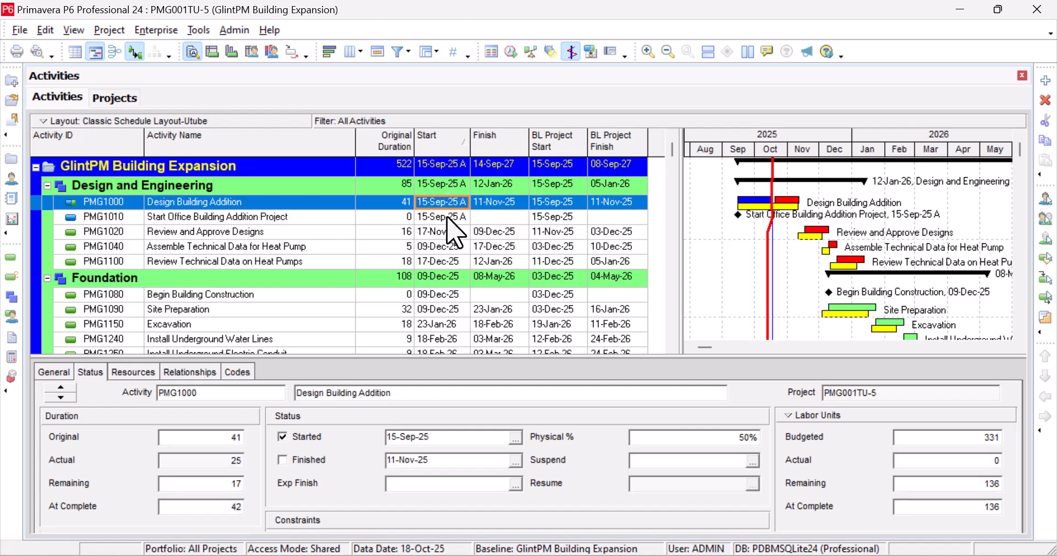
pyautogui.click(446, 216)
pyautogui.click(448, 206)
pyautogui.click(490, 203)
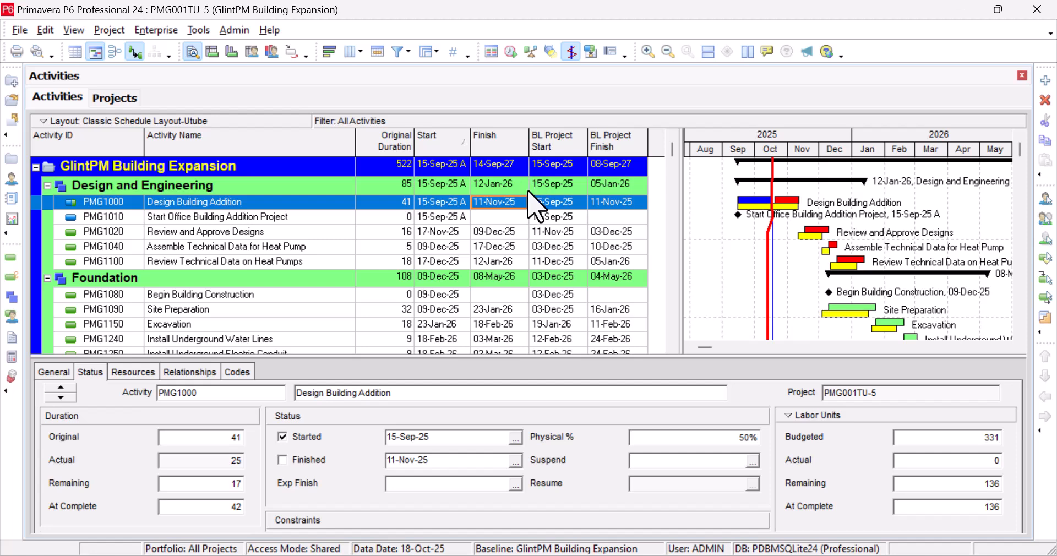
# Step: Reschedule the project and check Review and Approve Designs now starts 12-Nov-25
pyautogui.click(510, 52)
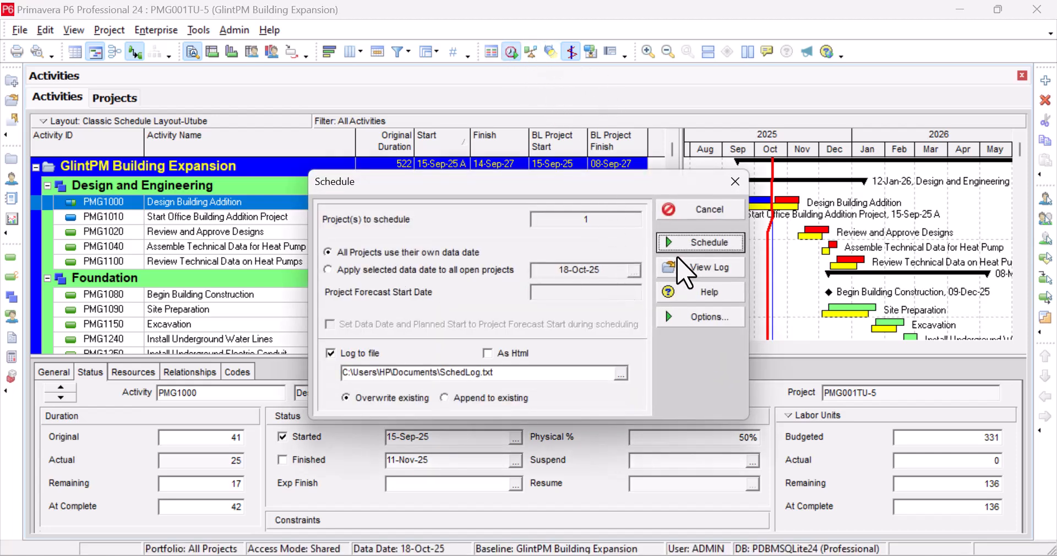
pyautogui.click(691, 244)
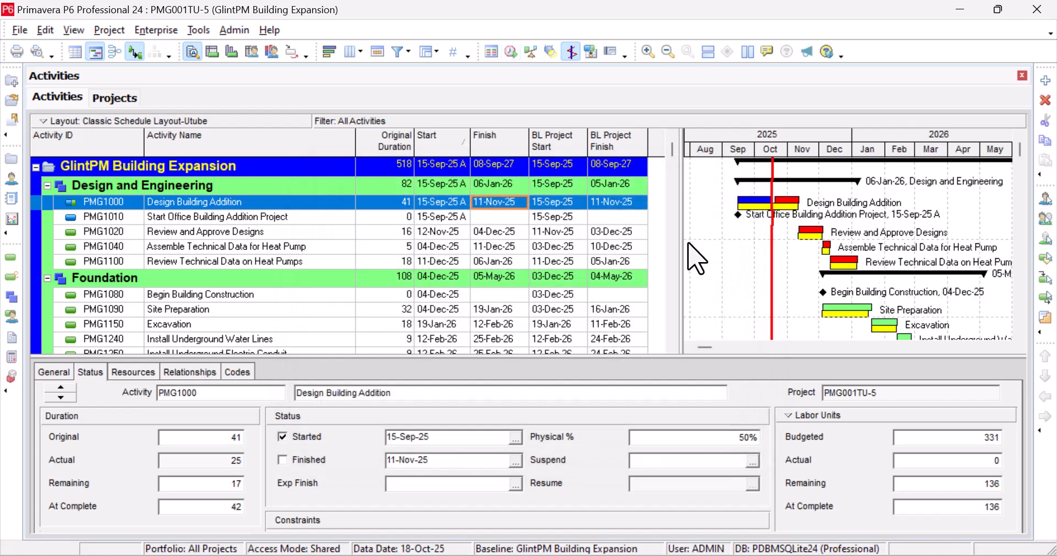
pyautogui.click(512, 165)
pyautogui.click(602, 168)
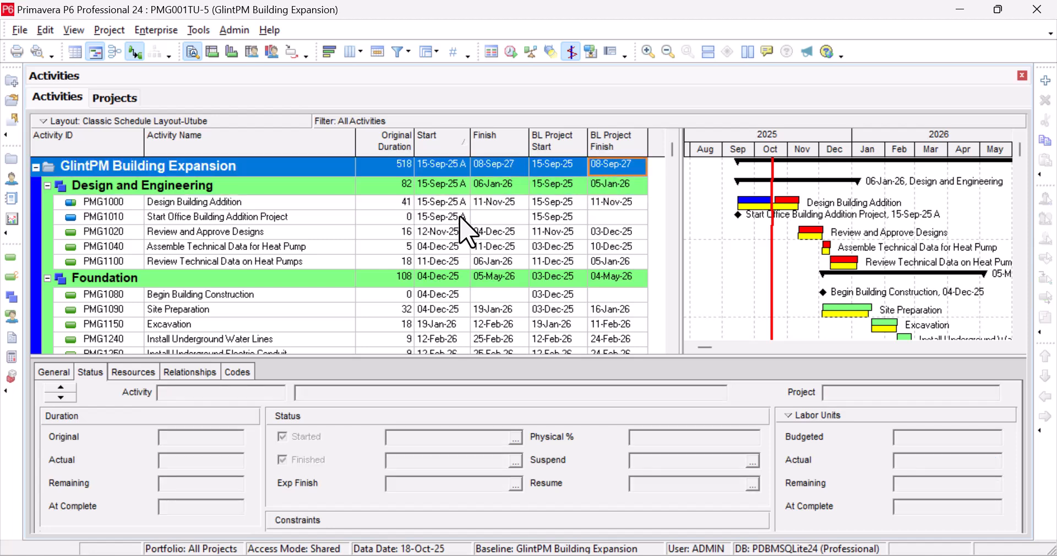
pyautogui.click(492, 202)
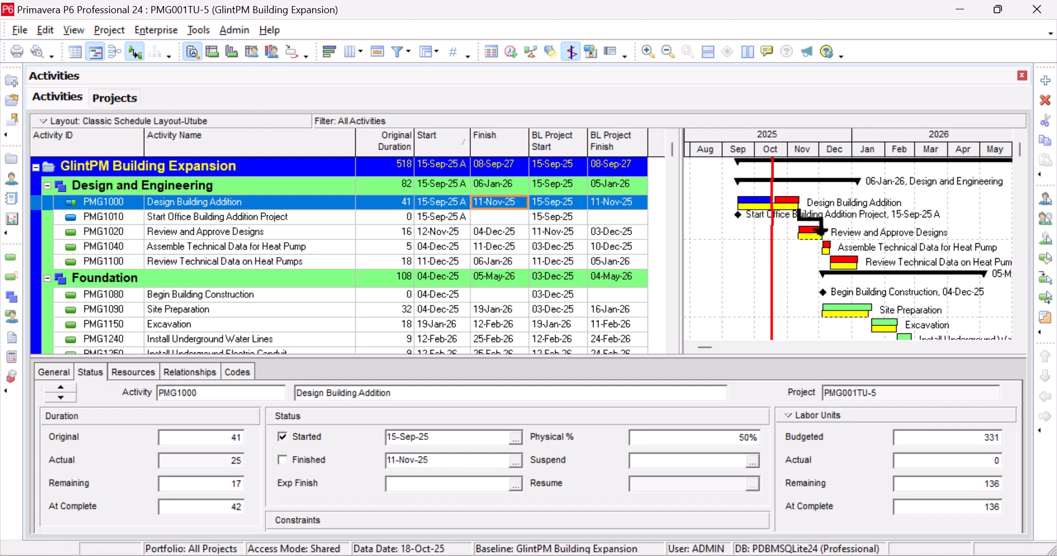
pyautogui.click(777, 188)
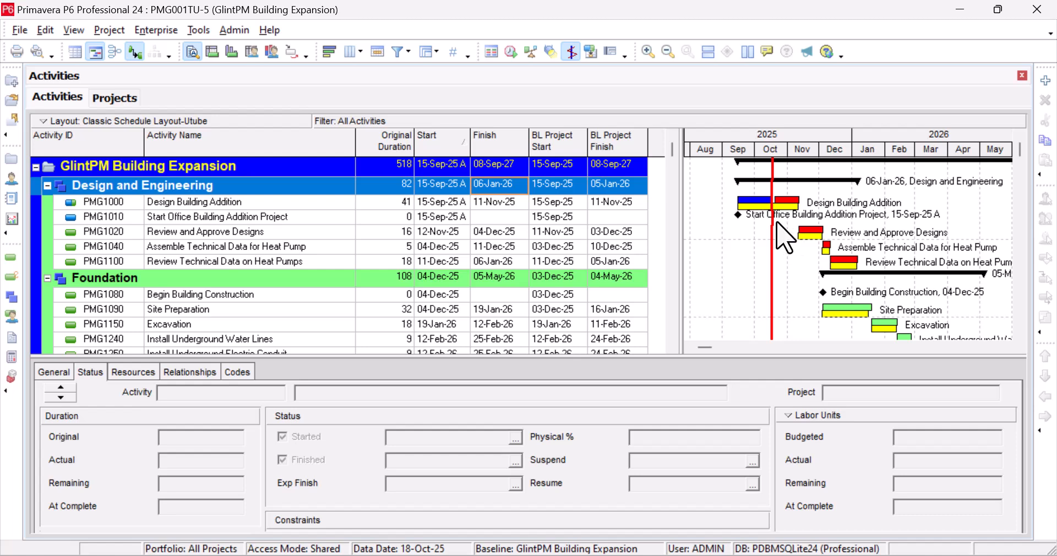
pyautogui.click(774, 219)
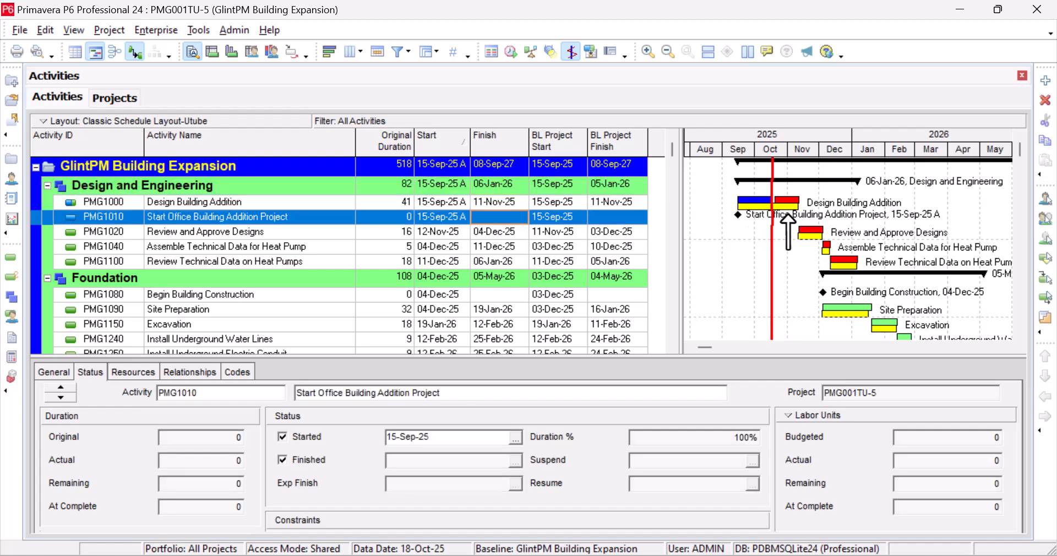
pyautogui.scroll(-1, 803, 273)
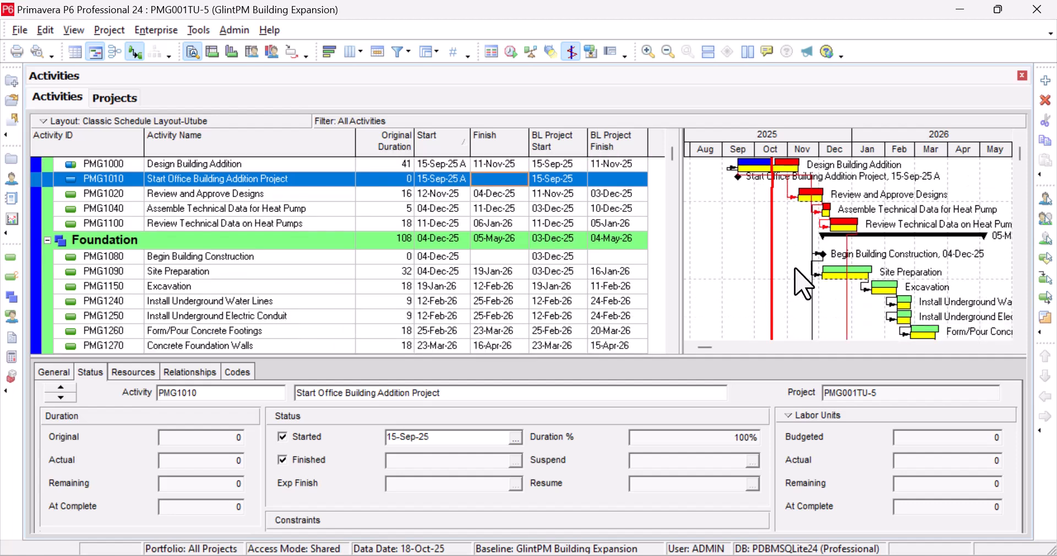
pyautogui.scroll(-1, 804, 283)
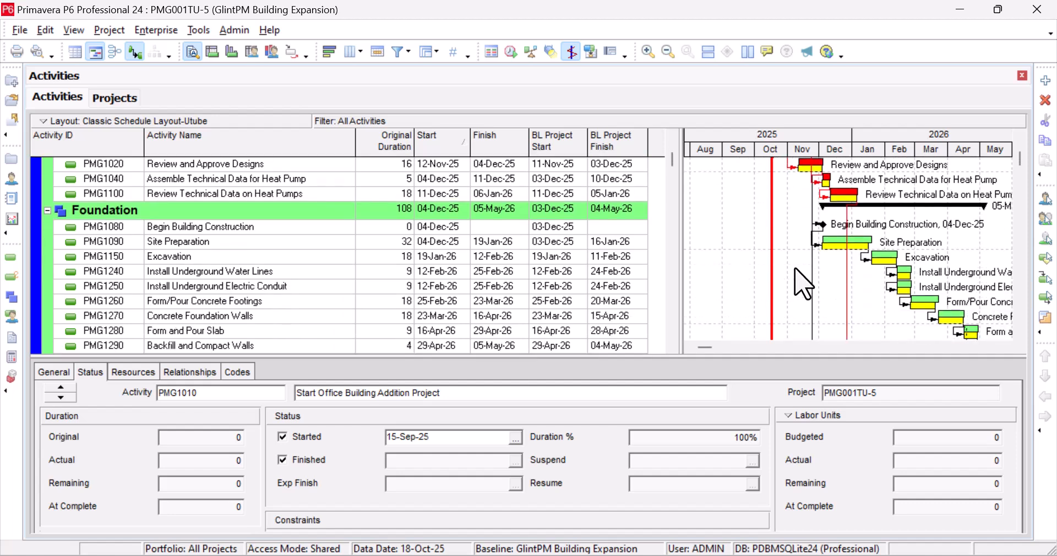
pyautogui.scroll(1, 803, 284)
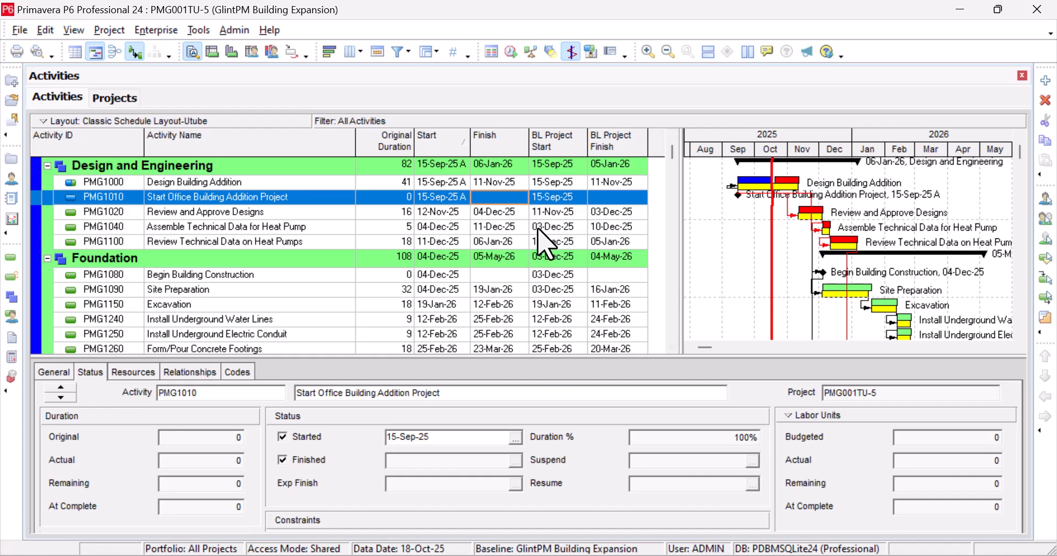
pyautogui.scroll(1, 434, 237)
pyautogui.click(436, 247)
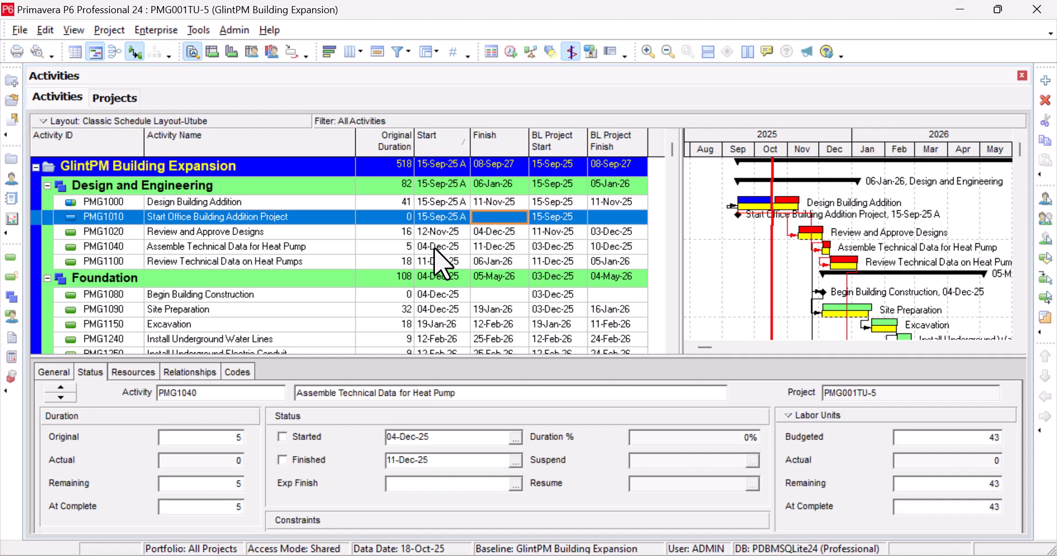
pyautogui.scroll(-5, 435, 248)
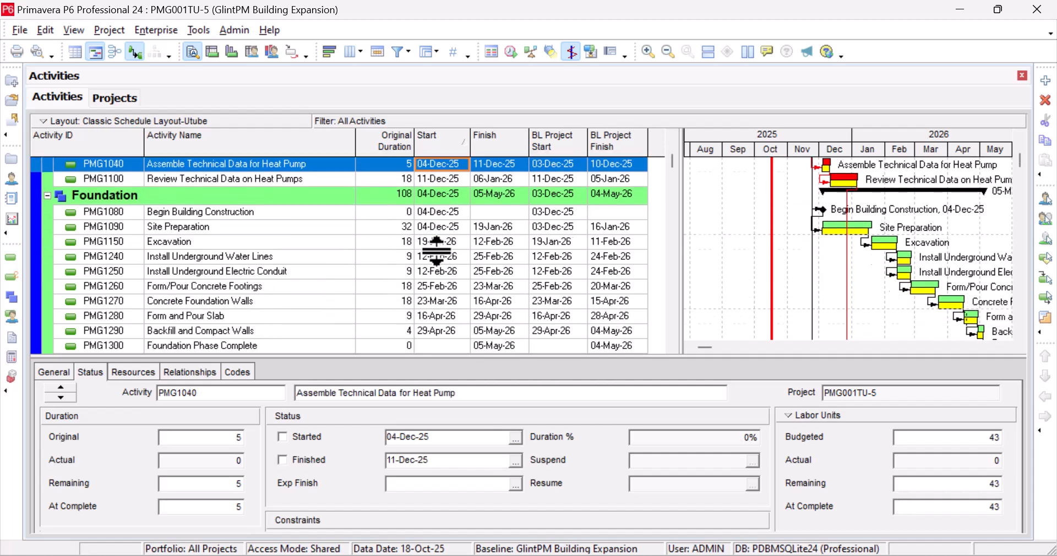
pyautogui.scroll(4, 436, 249)
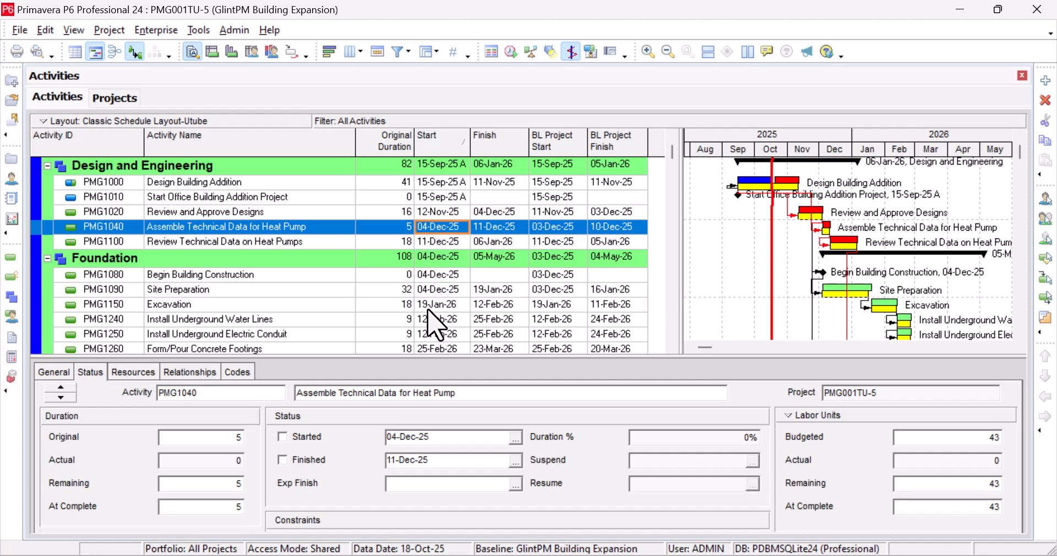
pyautogui.scroll(-1, 428, 300)
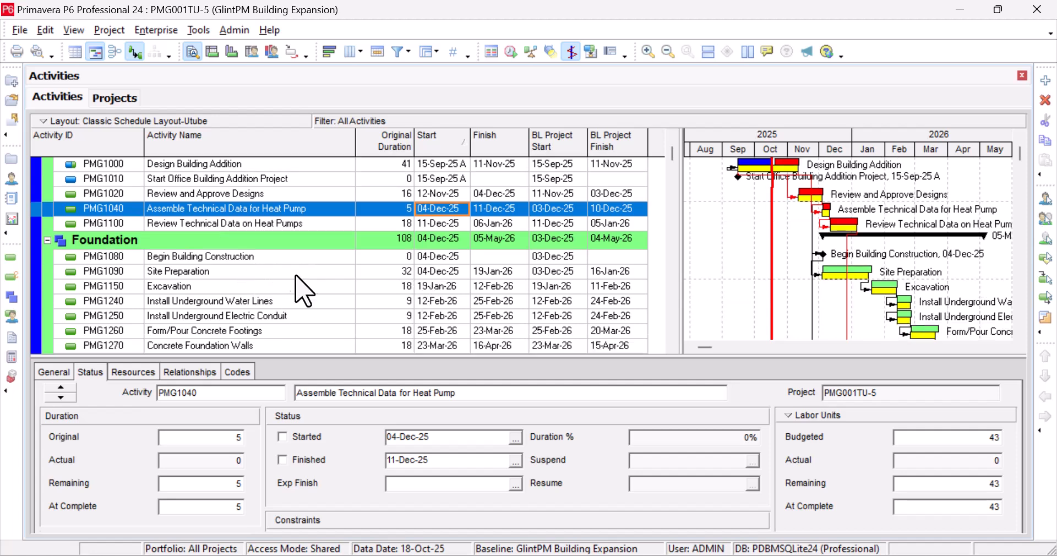
pyautogui.click(283, 257)
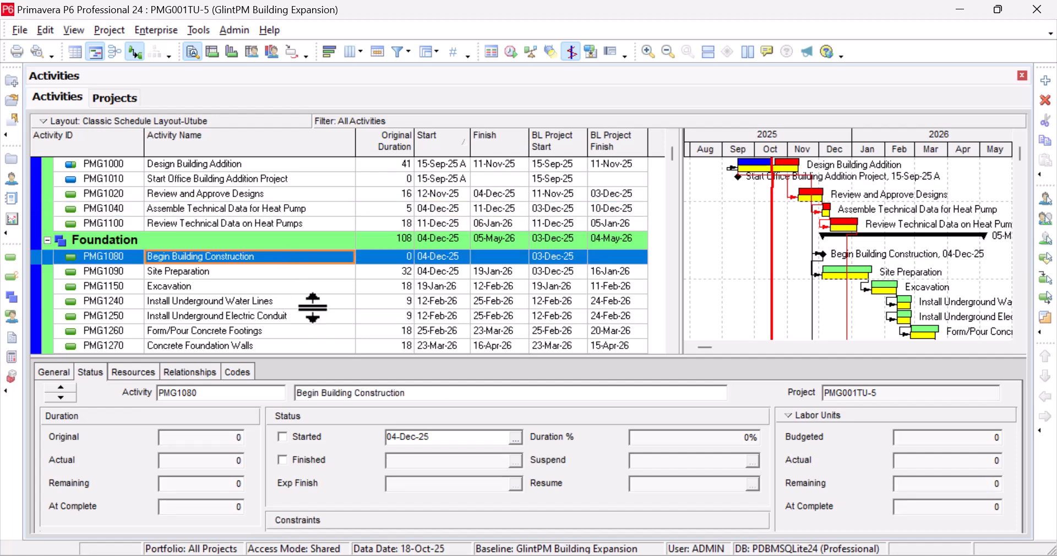
pyautogui.scroll(-2, 307, 306)
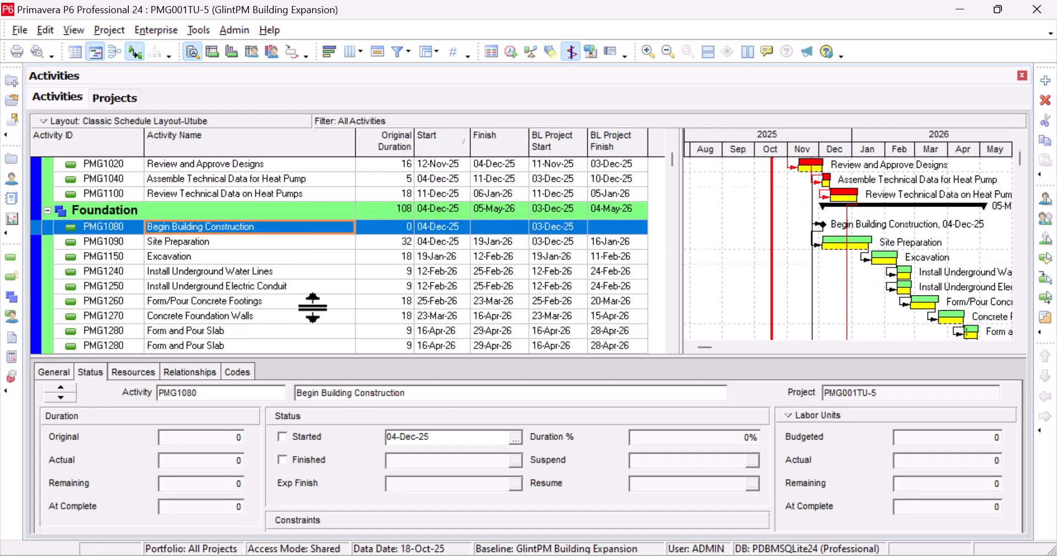
pyautogui.click(314, 243)
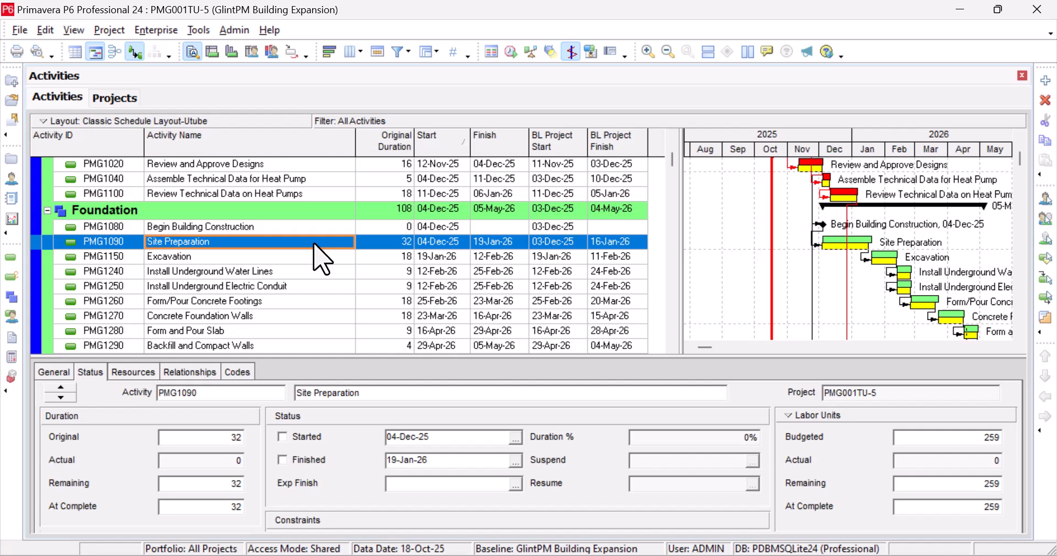
pyautogui.click(314, 259)
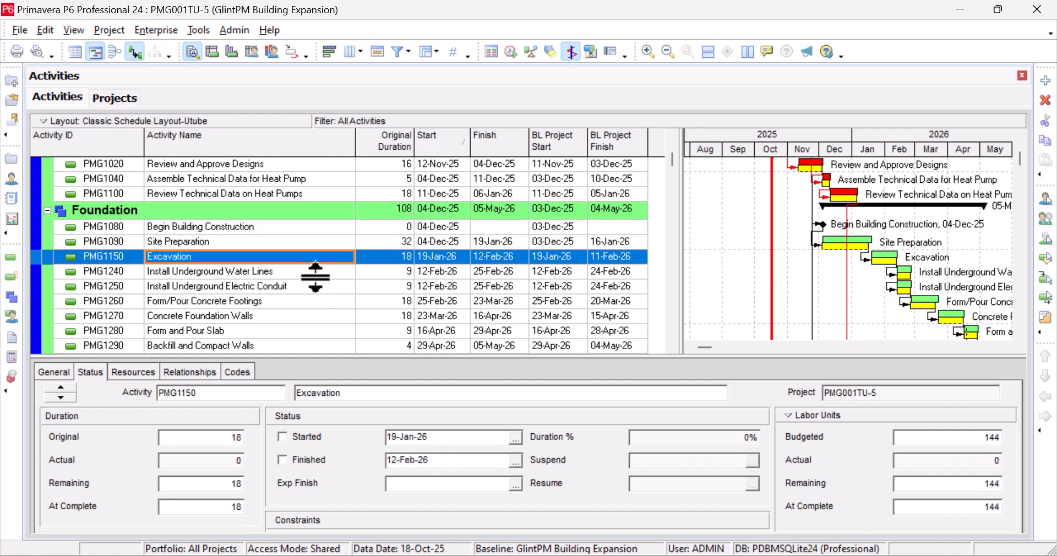
pyautogui.click(325, 272)
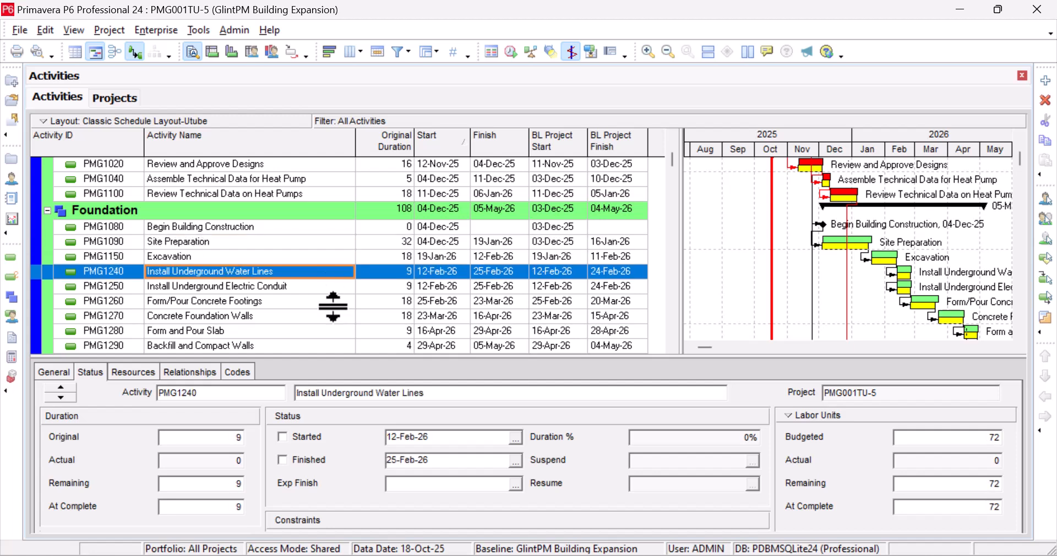
pyautogui.scroll(-1, 342, 302)
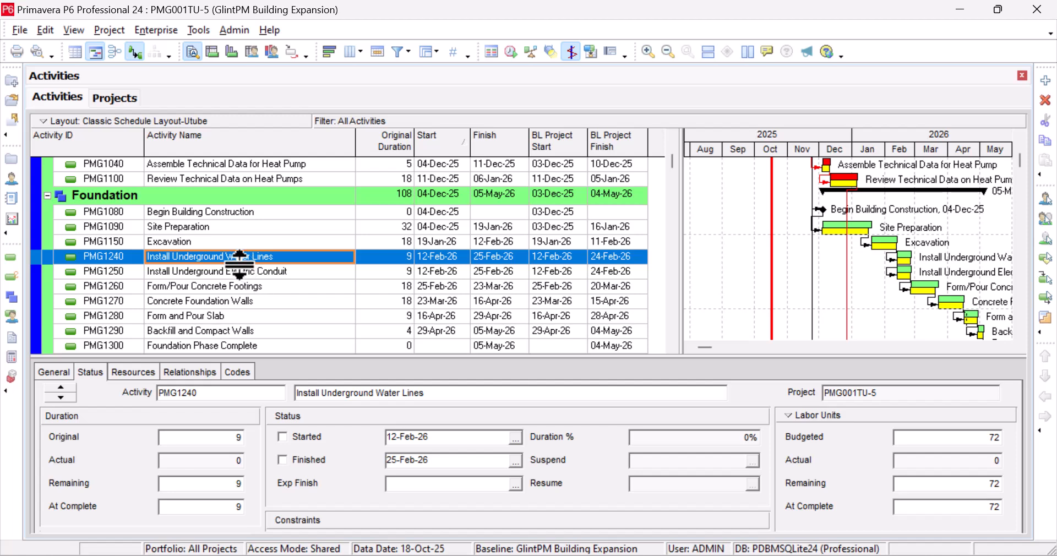
# Step: Replace 'Underground' with 'Above-ground' in PMG1240's name, giving Install Above-ground Water Lines
pyautogui.click(221, 260)
pyautogui.moveTo(221, 259); pyautogui.dragTo(173, 271)
pyautogui.click(197, 258)
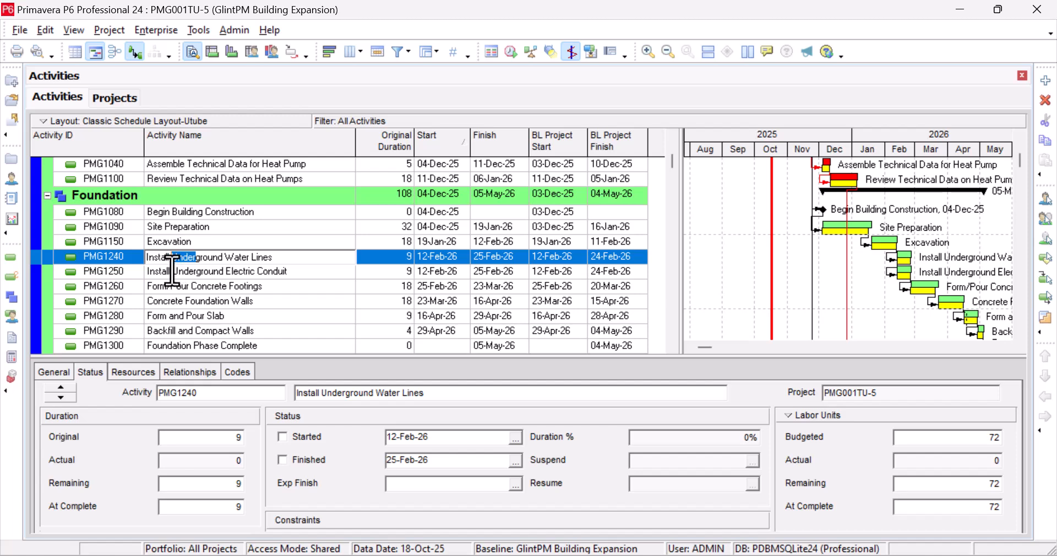
pyautogui.write('Bove')
pyautogui.press('BackSpace')
pyautogui.press('BackSpace')
pyautogui.press('BackSpace')
pyautogui.press('BackSpace')
pyautogui.write('Above')
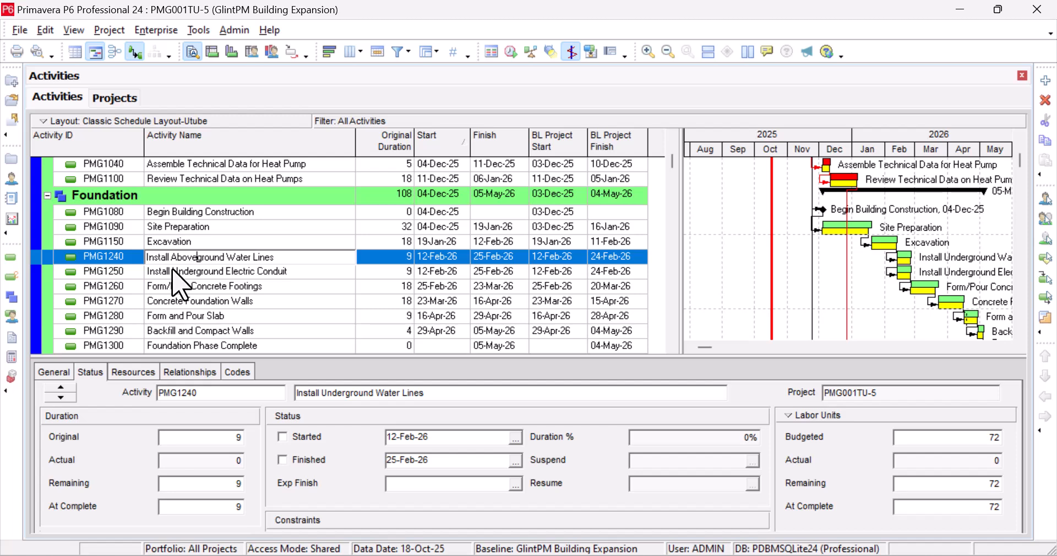
pyautogui.write('-')
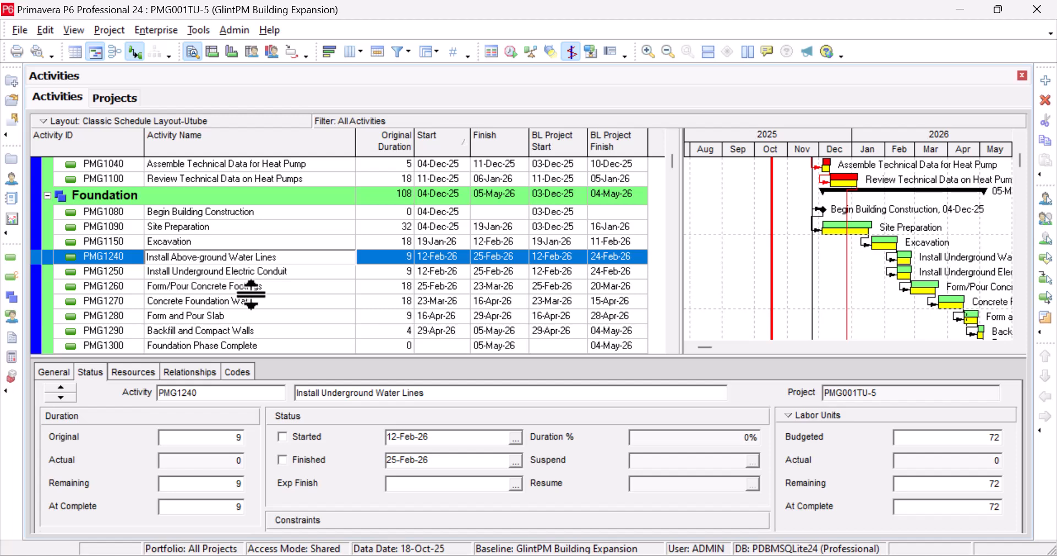
pyautogui.click(394, 257)
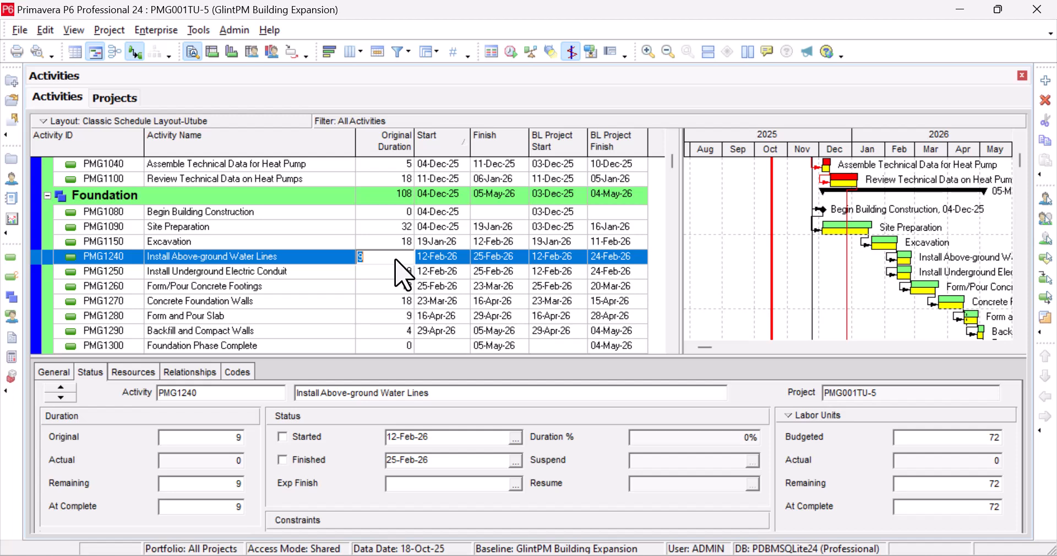
# Step: Set PMG1240 Install Above-ground Water Lines to a 15-day original duration, finishing 05-Mar-26
pyautogui.write('10')
pyautogui.press('BackSpace')
pyautogui.write('5')
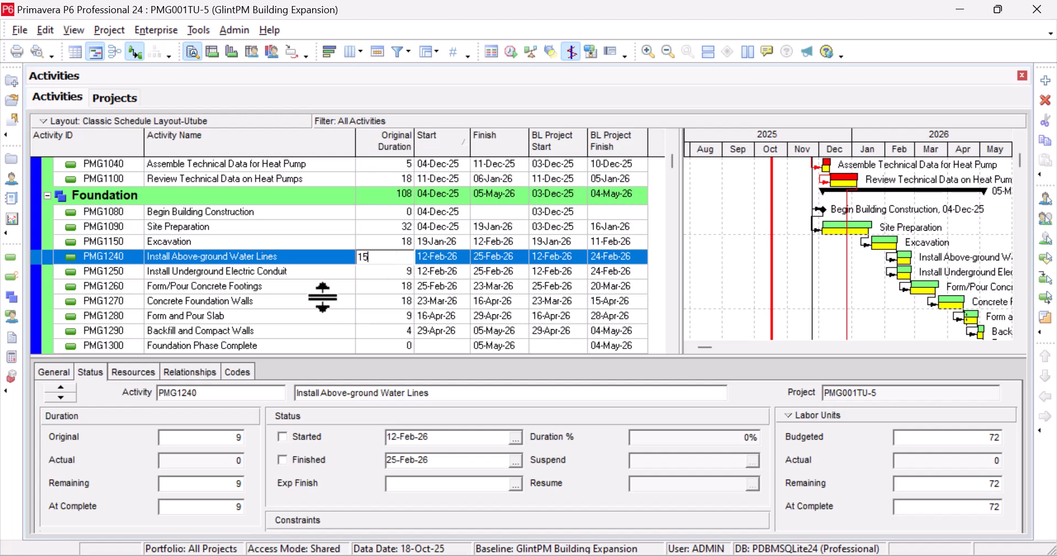
pyautogui.press('Return')
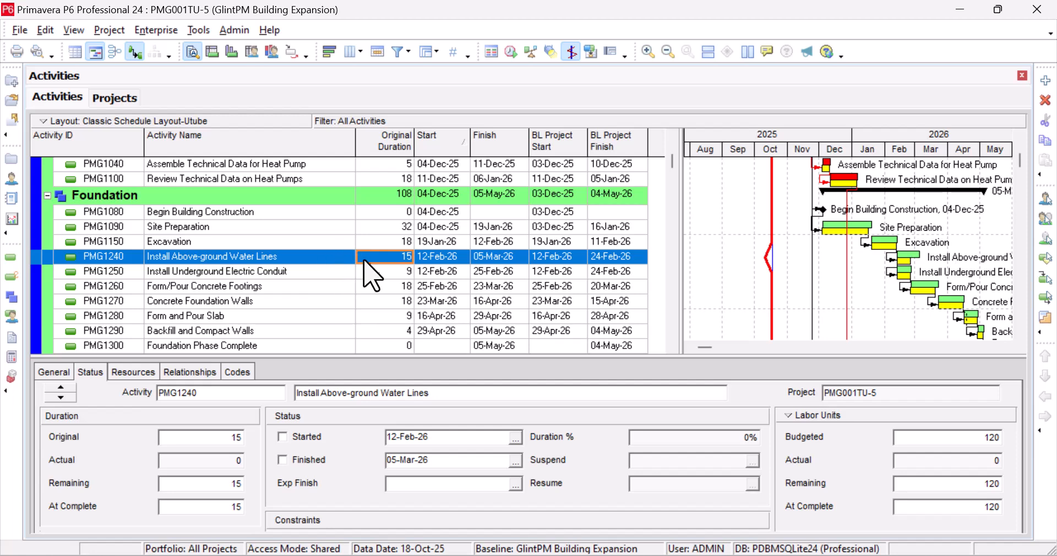
pyautogui.click(269, 259)
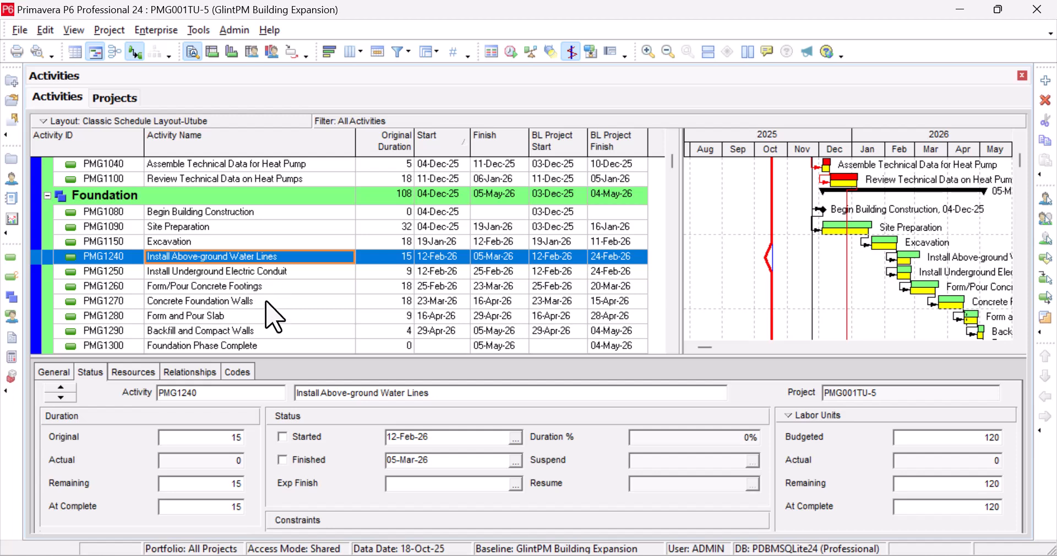
pyautogui.click(300, 272)
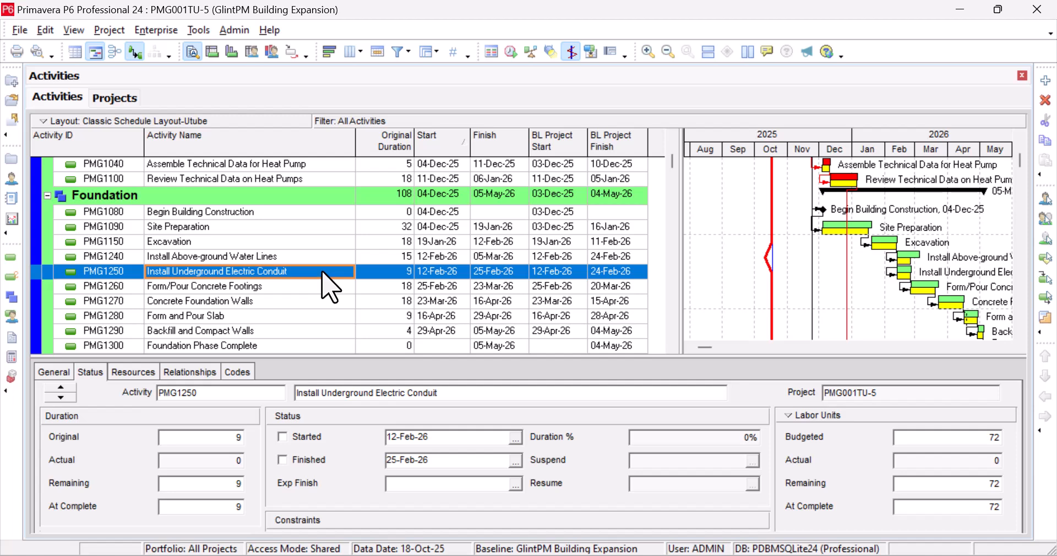
# Step: Dissolve activity PMG1250 Install Underground Electric Conduit from the Foundation phase
pyautogui.rightClick(322, 272)
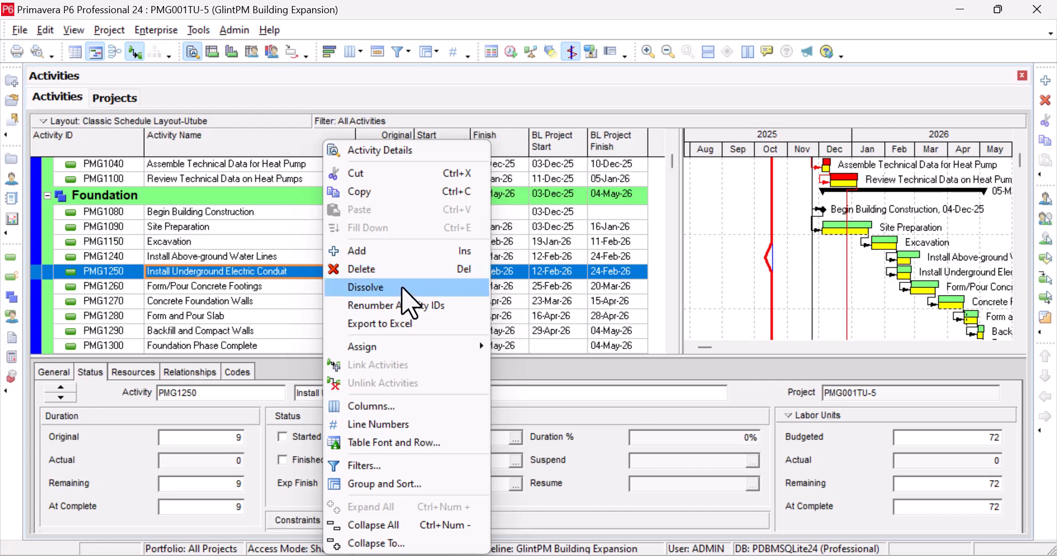
pyautogui.click(402, 288)
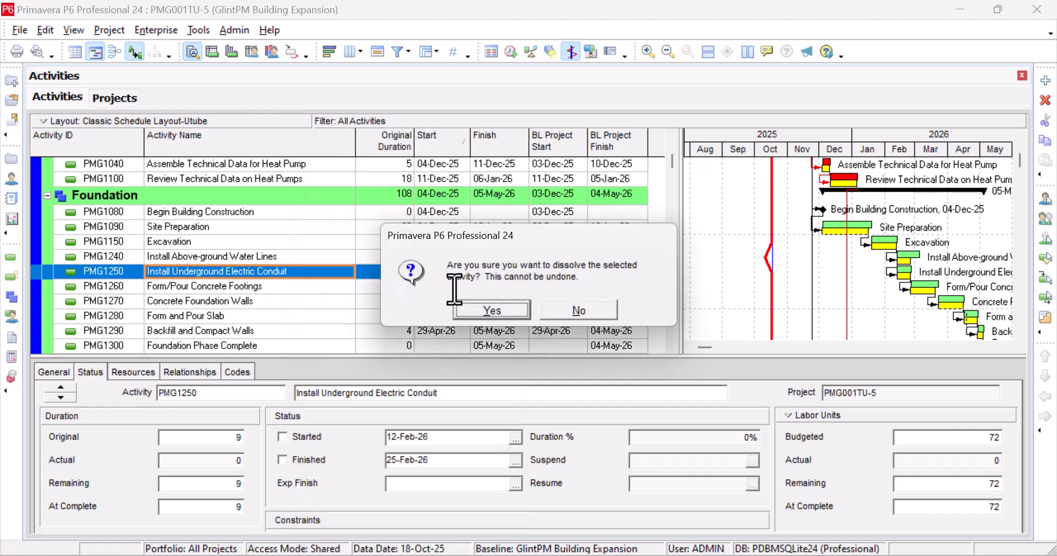
pyautogui.click(469, 311)
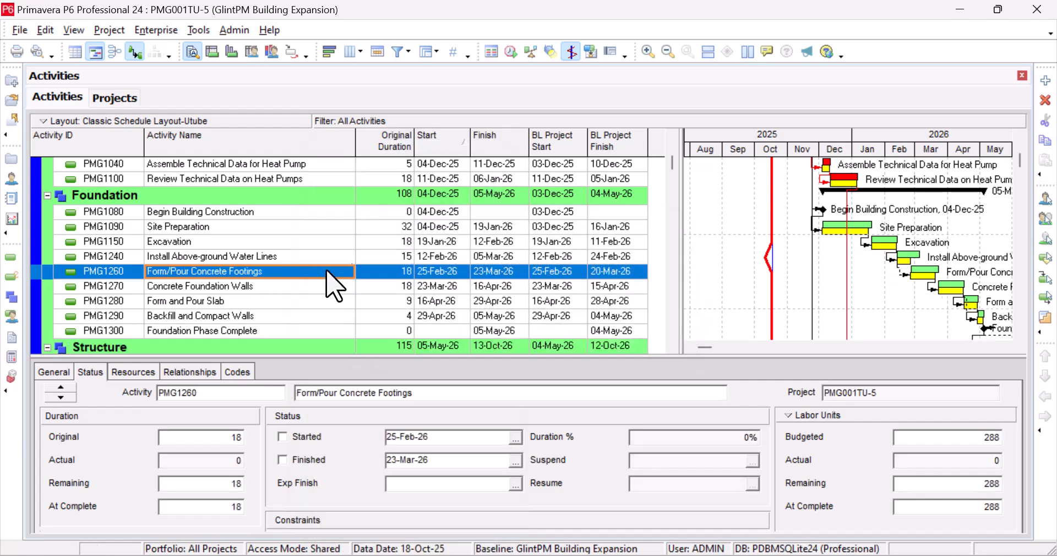
# Step: Bring up the activity commands menu for PMG1260 Form/Pour Concrete Footings
pyautogui.click(615, 261)
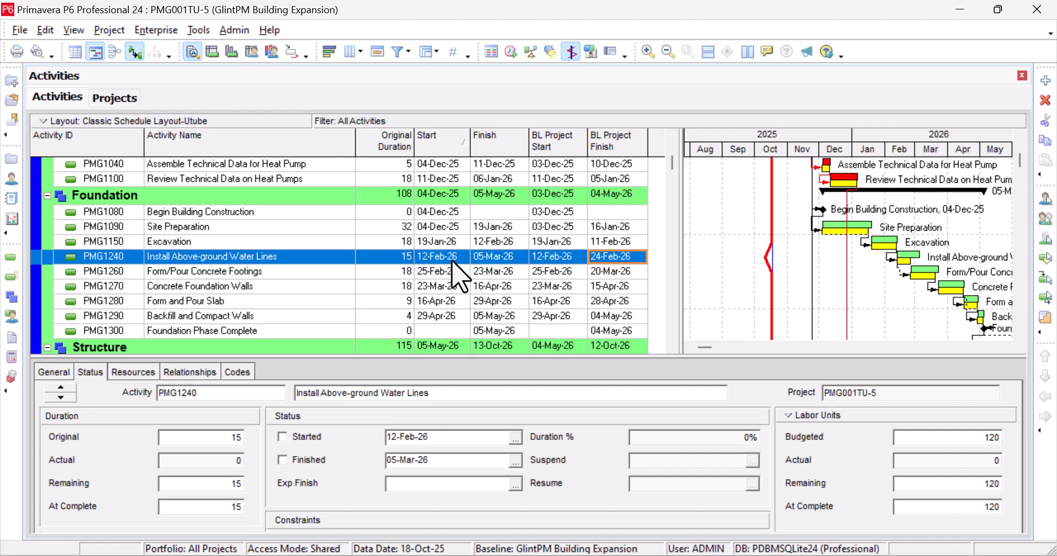
pyautogui.rightClick(302, 274)
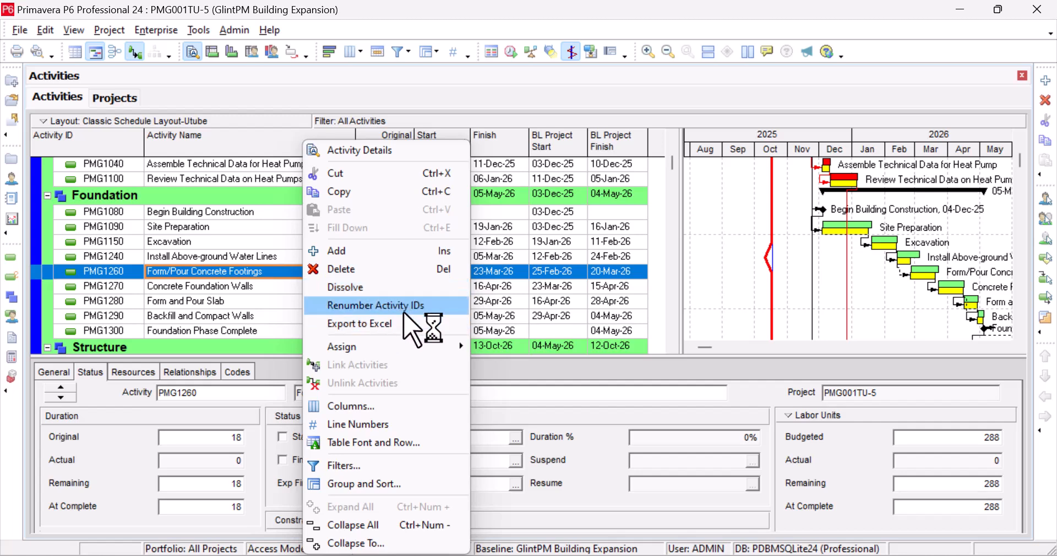
pyautogui.moveTo(397, 348)
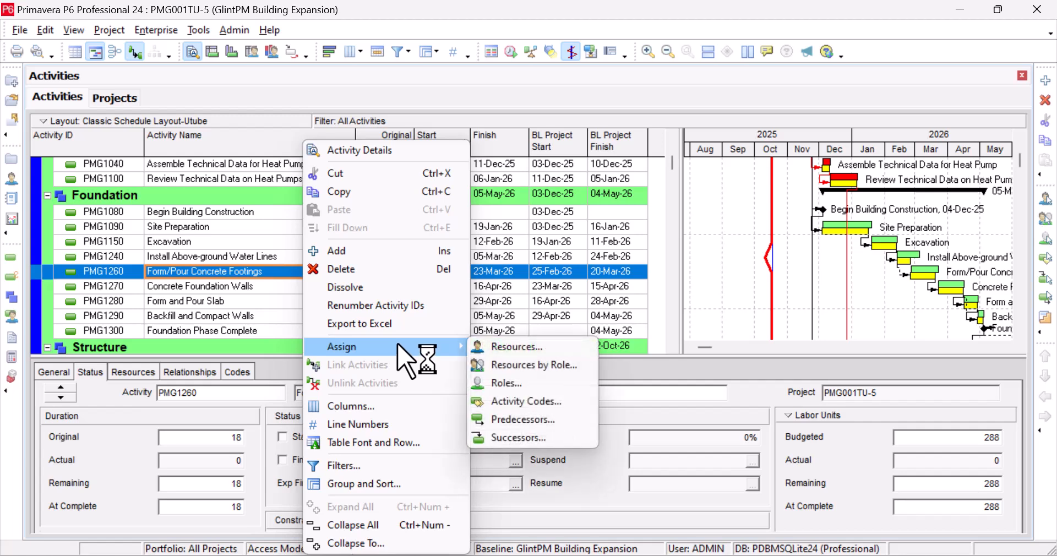
# Step: Add new Foundation activity PMG1710 named 'Telecom installation foundation'
pyautogui.click(377, 252)
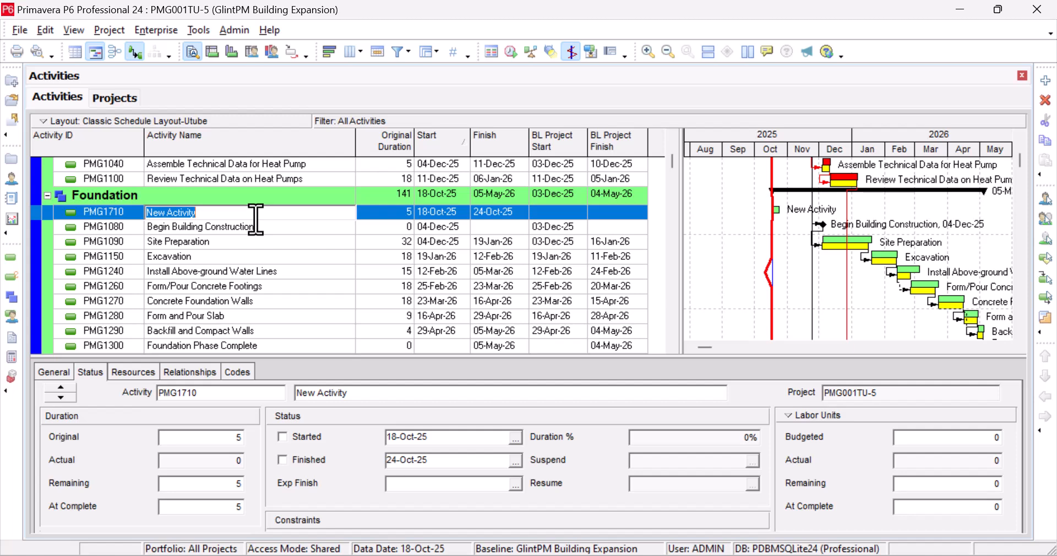
pyautogui.write('Tem')
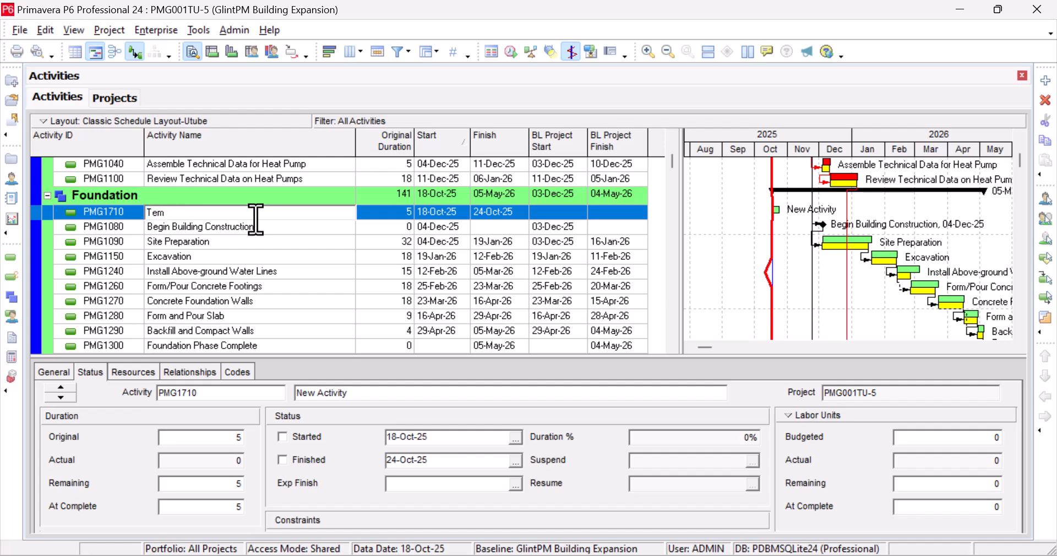
pyautogui.press('BackSpace')
pyautogui.write('lc')
pyautogui.press('BackSpace')
pyautogui.write('e')
pyautogui.write('om')
pyautogui.press('BackSpace')
pyautogui.press('BackSpace')
pyautogui.write('com installation foundation')
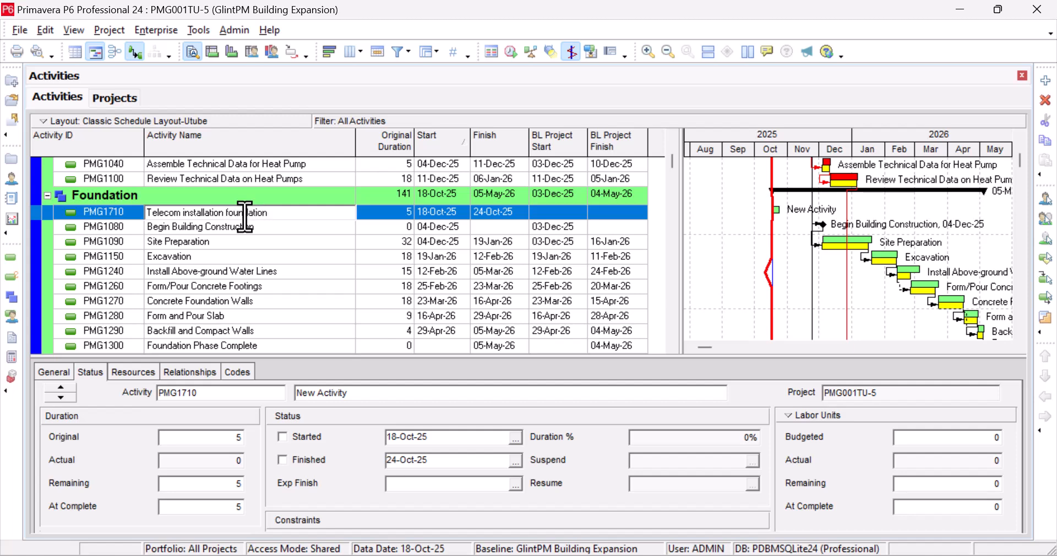
pyautogui.click(207, 227)
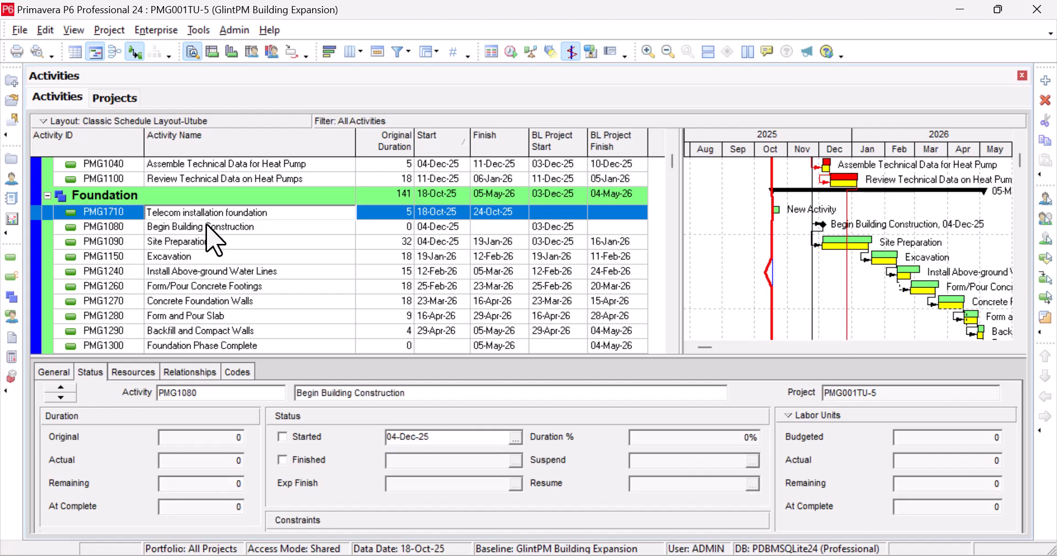
pyautogui.click(210, 213)
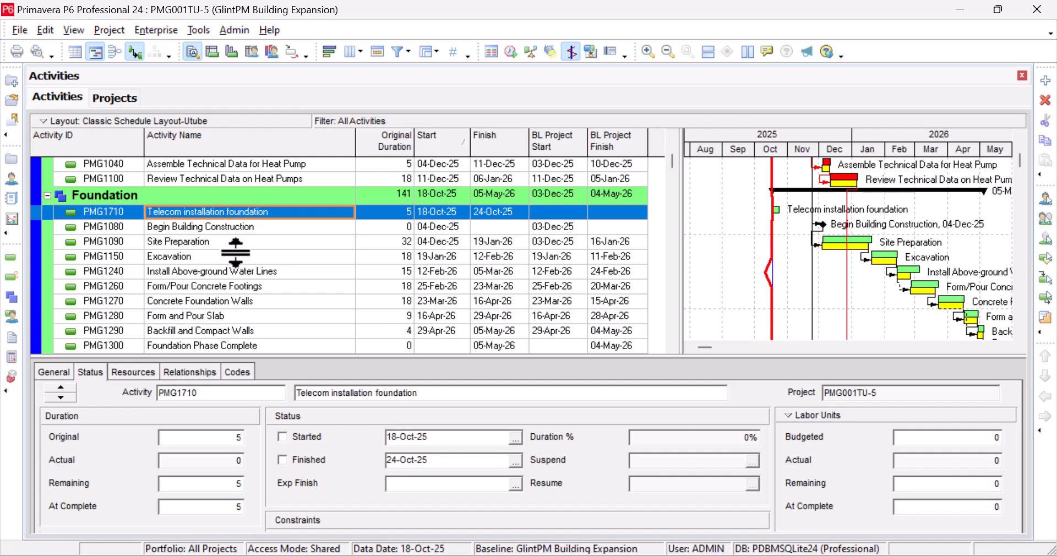
# Step: Make PMG1150 Excavation the FS predecessor of Telecom installation foundation and reschedule the project
pyautogui.click(190, 373)
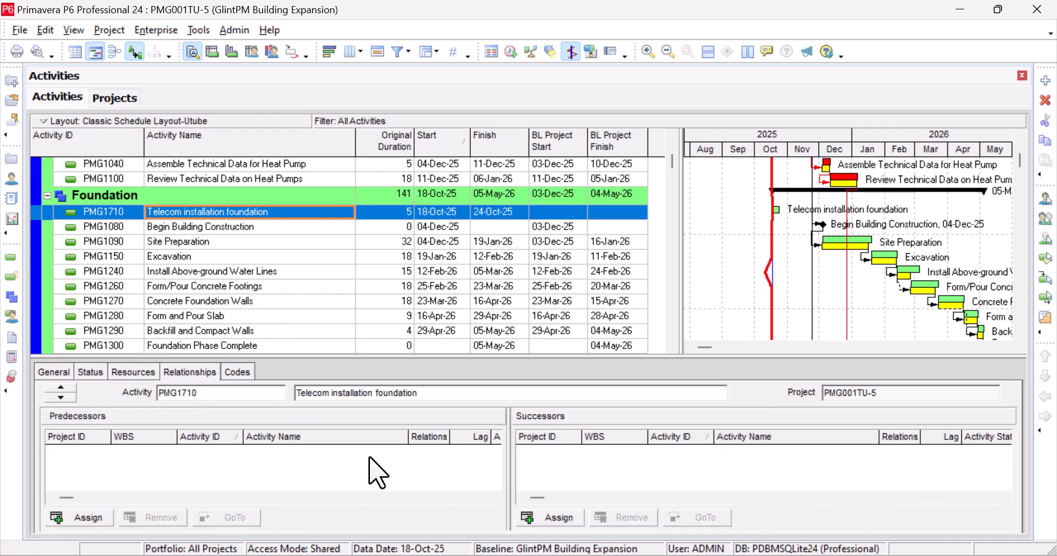
pyautogui.click(83, 519)
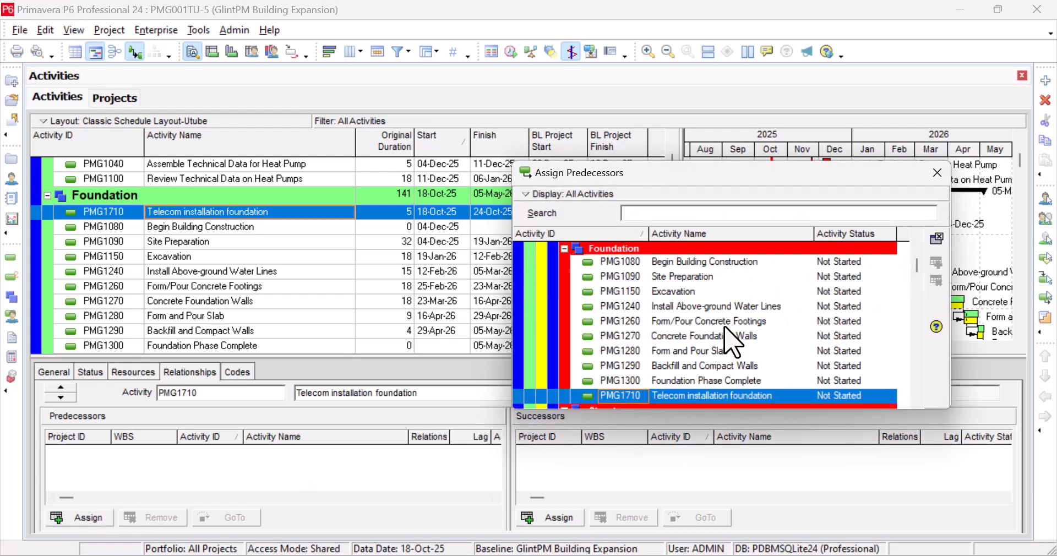
pyautogui.click(748, 292)
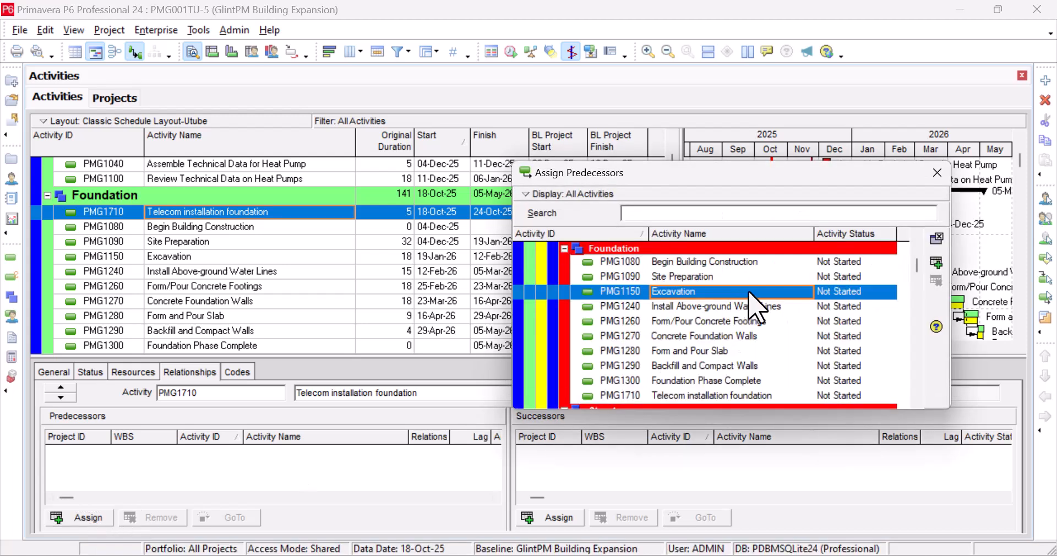
pyautogui.click(936, 262)
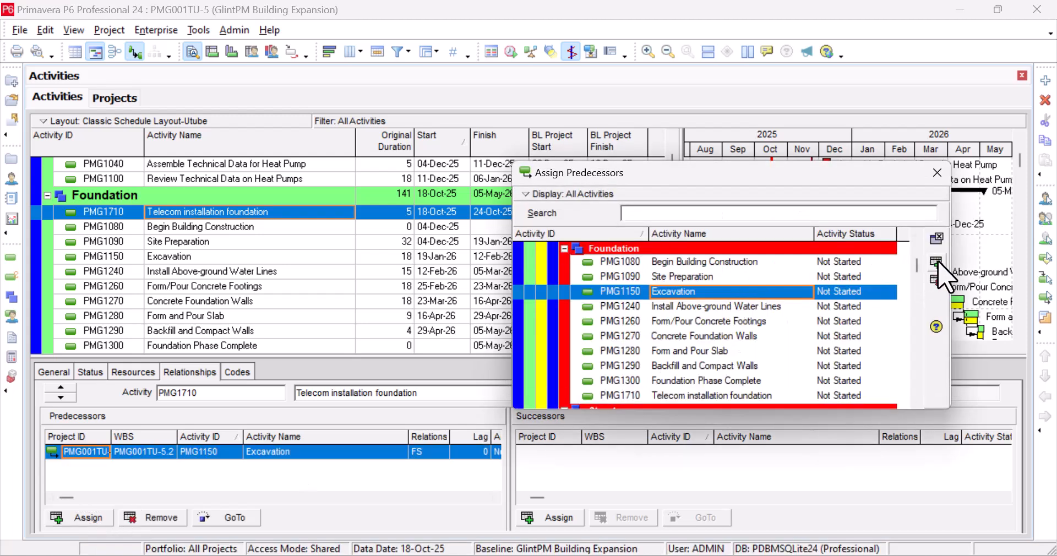
pyautogui.click(937, 173)
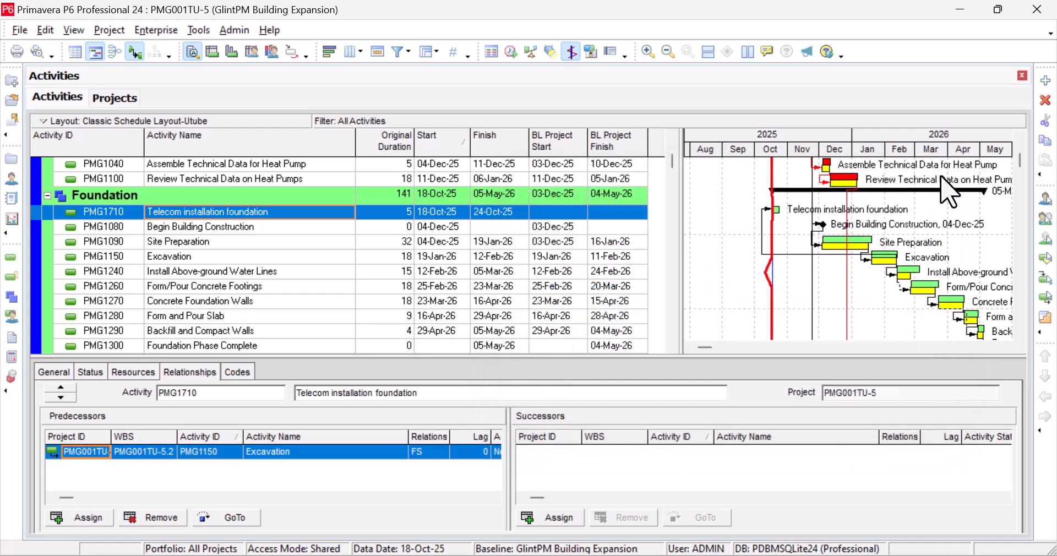
pyautogui.click(510, 52)
pyautogui.click(684, 240)
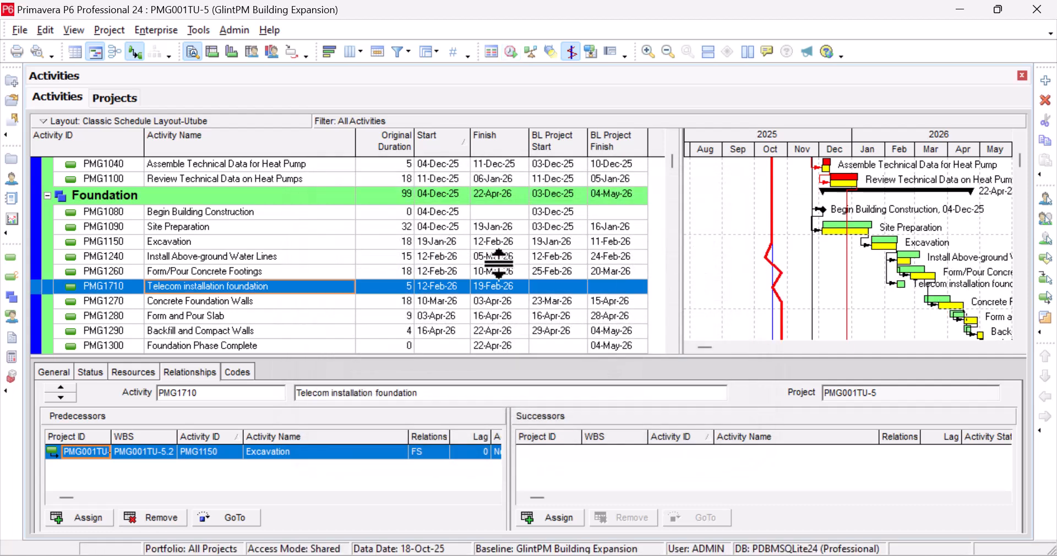
# Step: Change Telecom installation foundation's original duration from 5 to 25 days
pyautogui.click(571, 291)
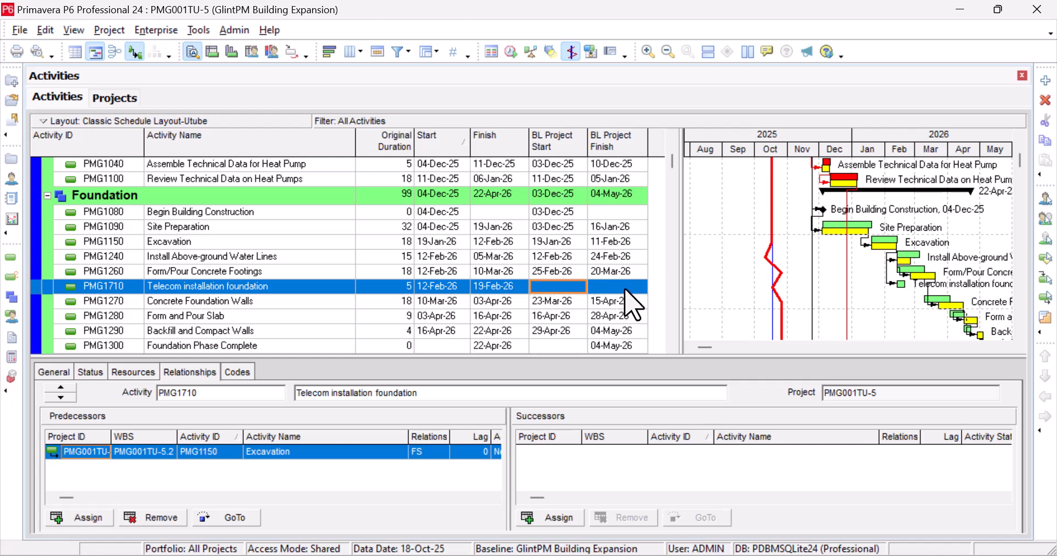
pyautogui.doubleClick(407, 286)
pyautogui.doubleClick(406, 287)
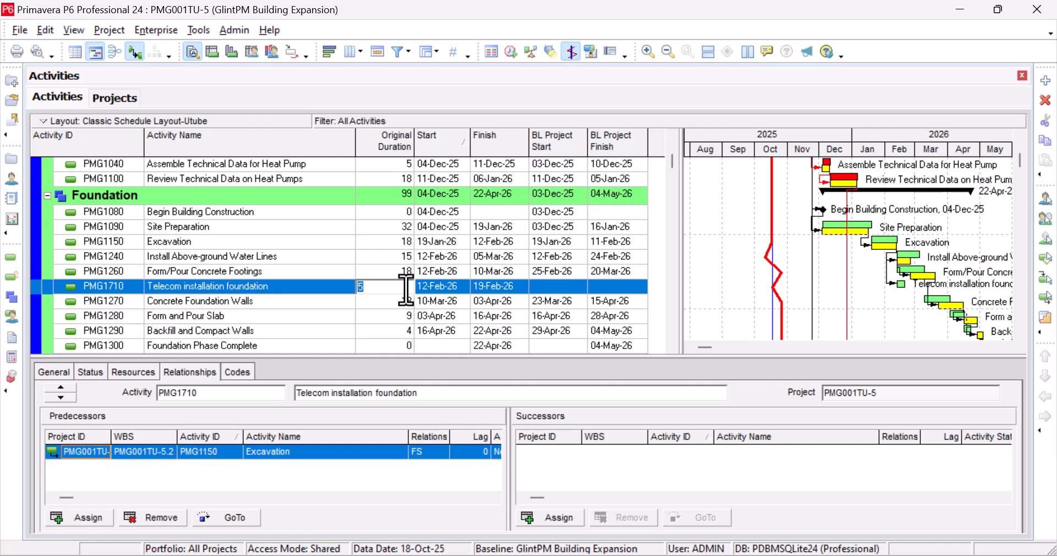
pyautogui.write('25')
pyautogui.click(384, 306)
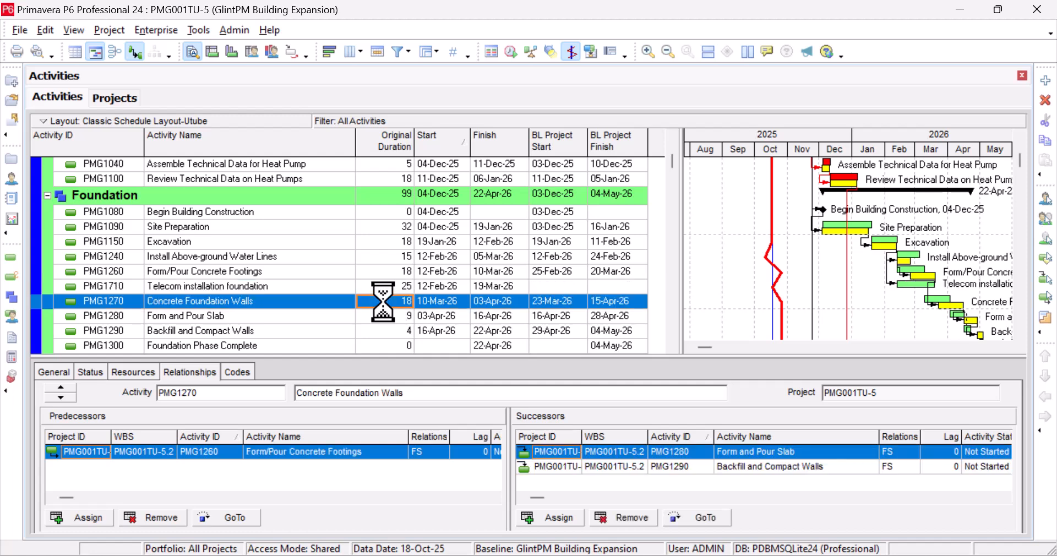
# Step: Check Telecom installation foundation's updated dates, now finishing 19-Mar-26
pyautogui.click(570, 287)
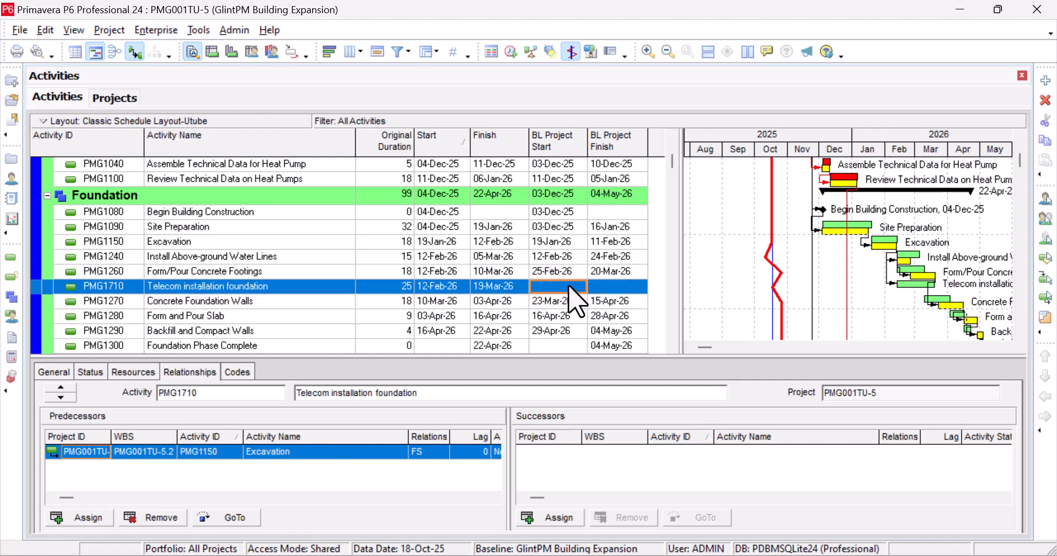
pyautogui.click(629, 291)
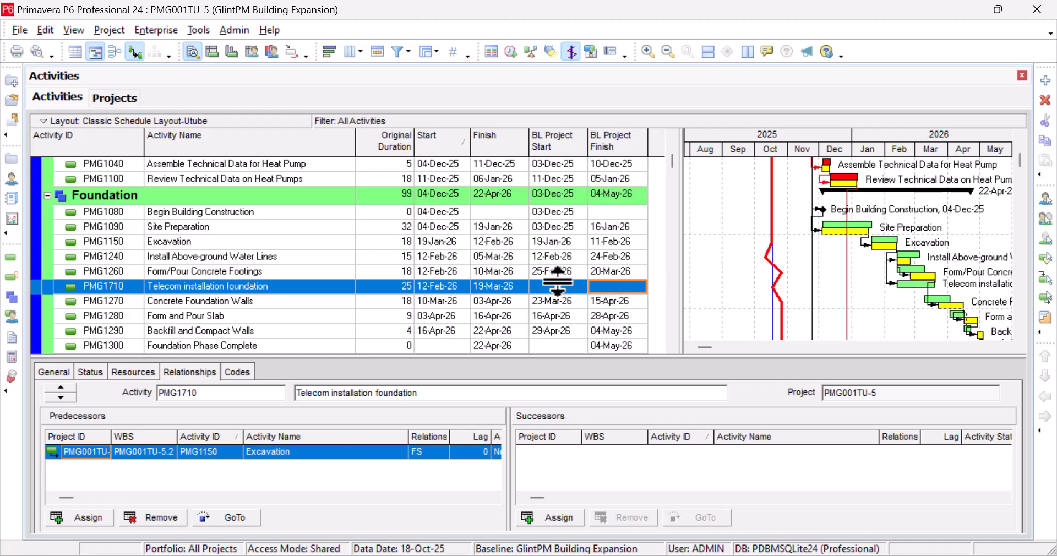
pyautogui.click(562, 289)
pyautogui.click(622, 288)
pyautogui.click(567, 287)
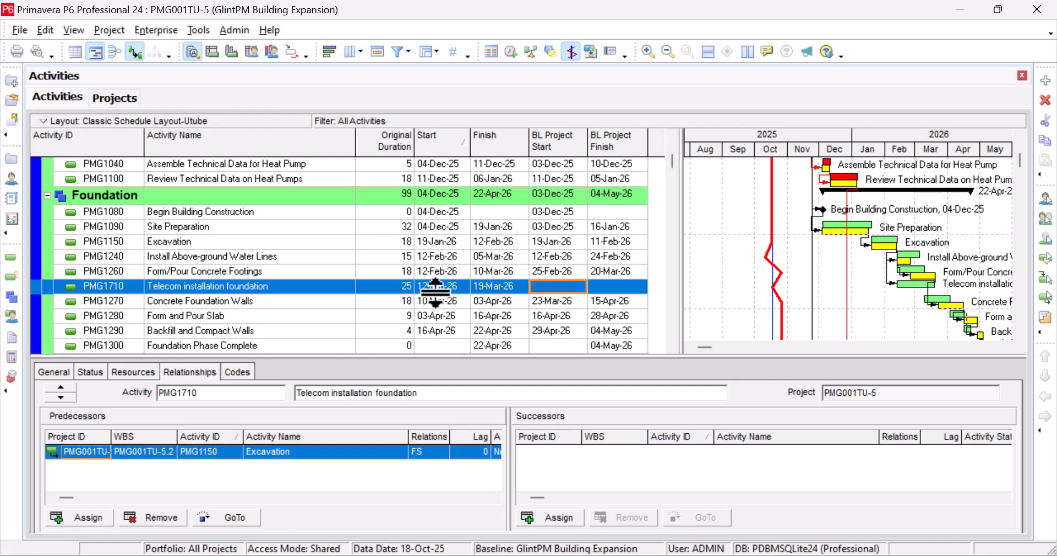
pyautogui.scroll(-1, 436, 293)
pyautogui.scroll(3, 435, 292)
pyautogui.scroll(-1, 435, 287)
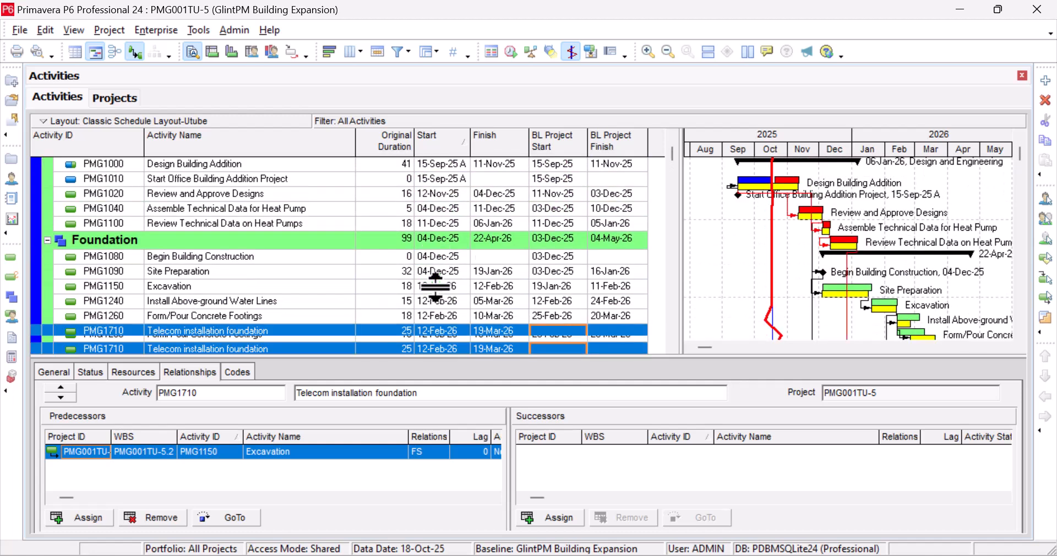
pyautogui.scroll(-10, 436, 285)
pyautogui.scroll(-9, 447, 297)
pyautogui.scroll(2, 445, 278)
pyautogui.scroll(10, 444, 274)
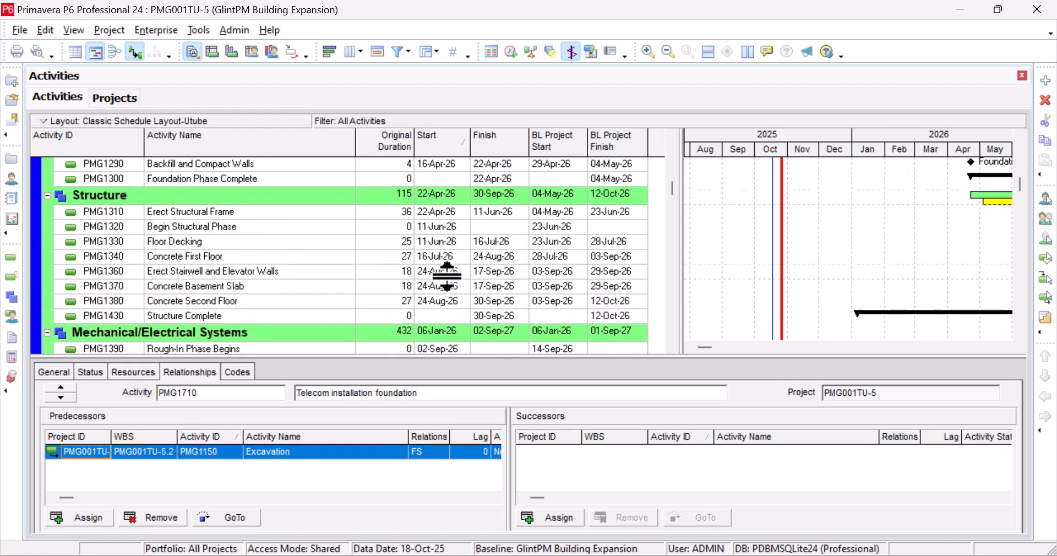
pyautogui.scroll(1, 446, 276)
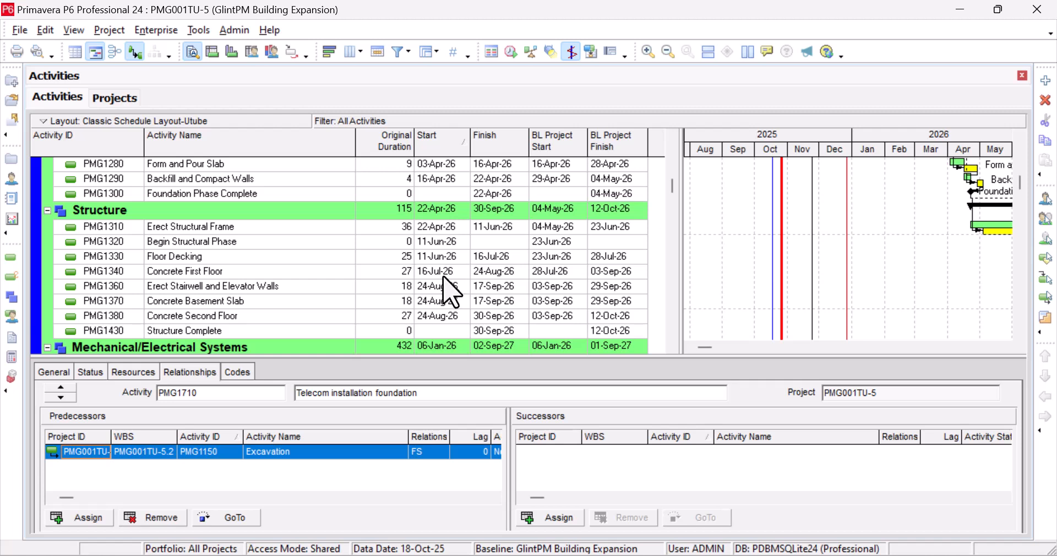
pyautogui.click(444, 273)
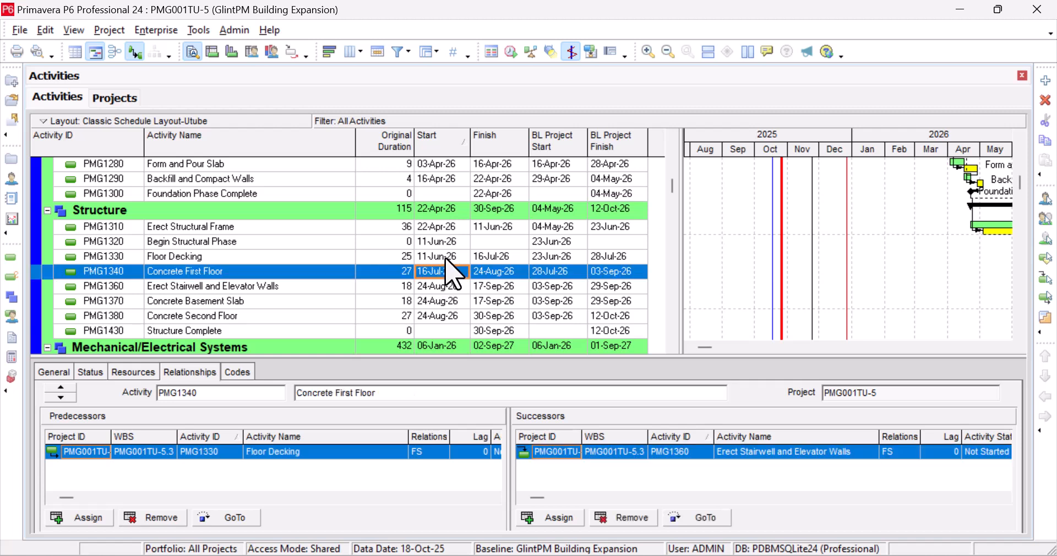
pyautogui.click(445, 255)
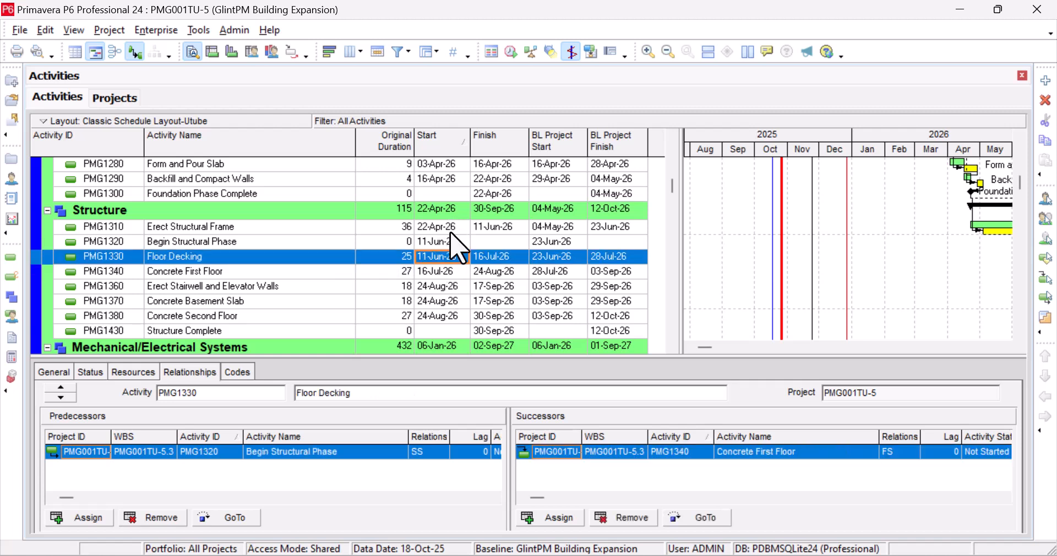
pyautogui.click(444, 241)
pyautogui.click(453, 228)
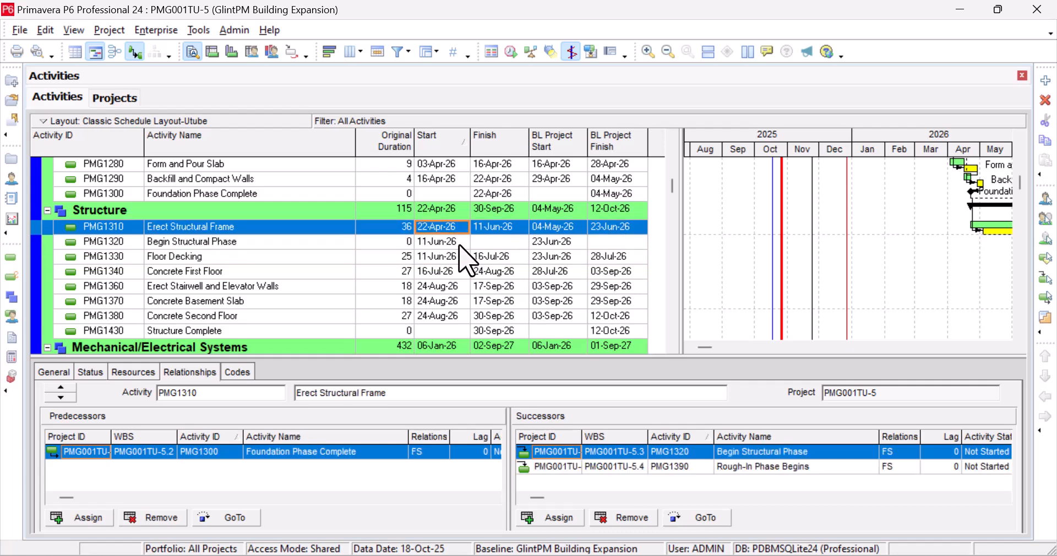
pyautogui.scroll(7, 459, 246)
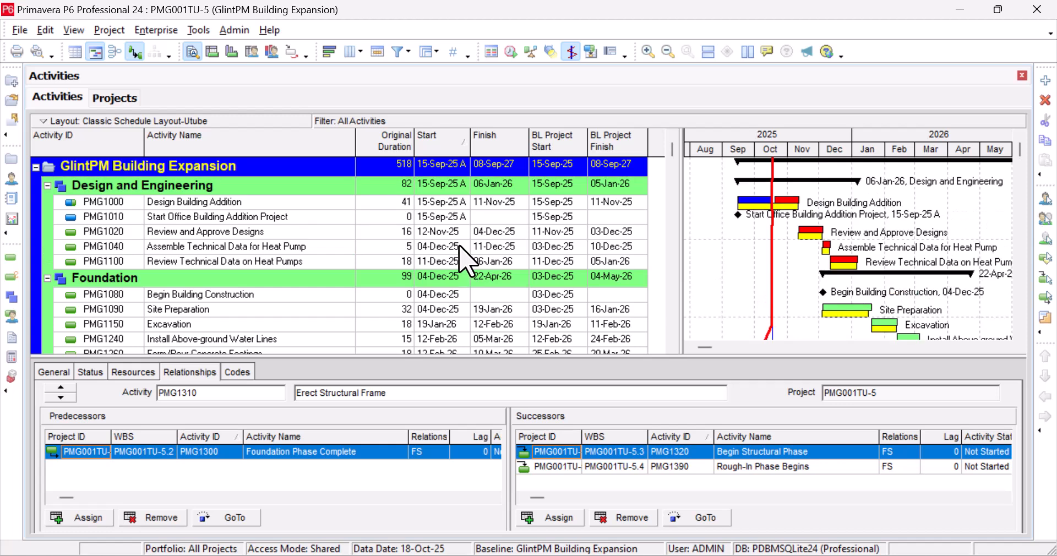
pyautogui.click(457, 248)
pyautogui.scroll(-4, 456, 249)
pyautogui.scroll(-7, 457, 249)
pyautogui.scroll(-5, 457, 251)
pyautogui.scroll(-3, 456, 248)
pyautogui.scroll(4, 462, 256)
pyautogui.scroll(10, 465, 262)
pyautogui.scroll(6, 461, 248)
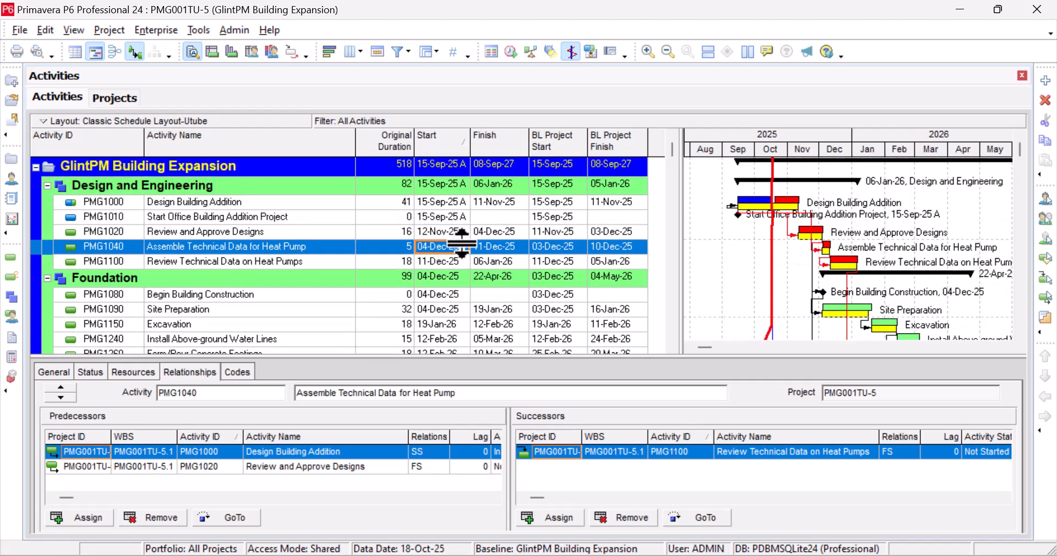
pyautogui.press('Up')
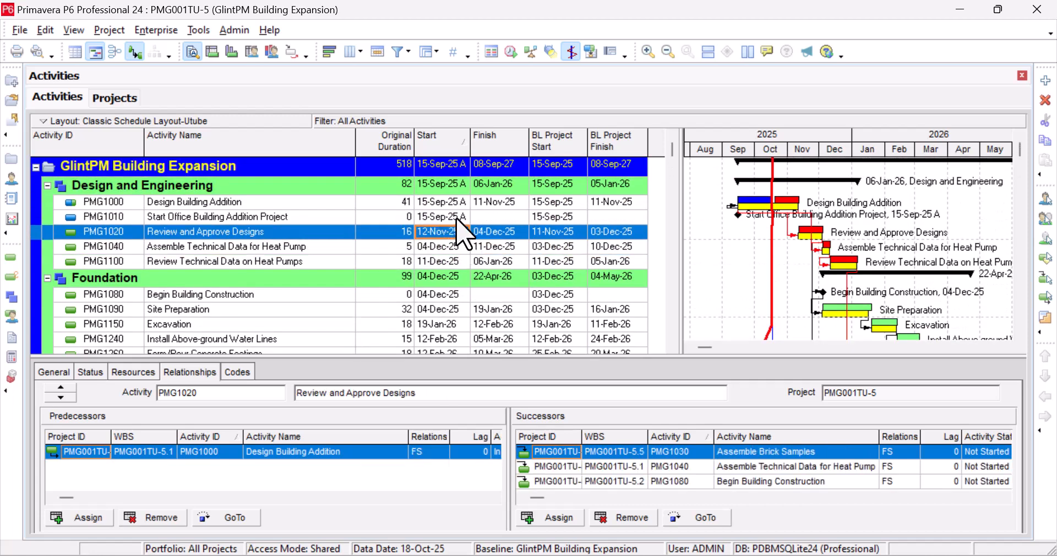
pyautogui.press('Up')
pyautogui.scroll(-4, 495, 248)
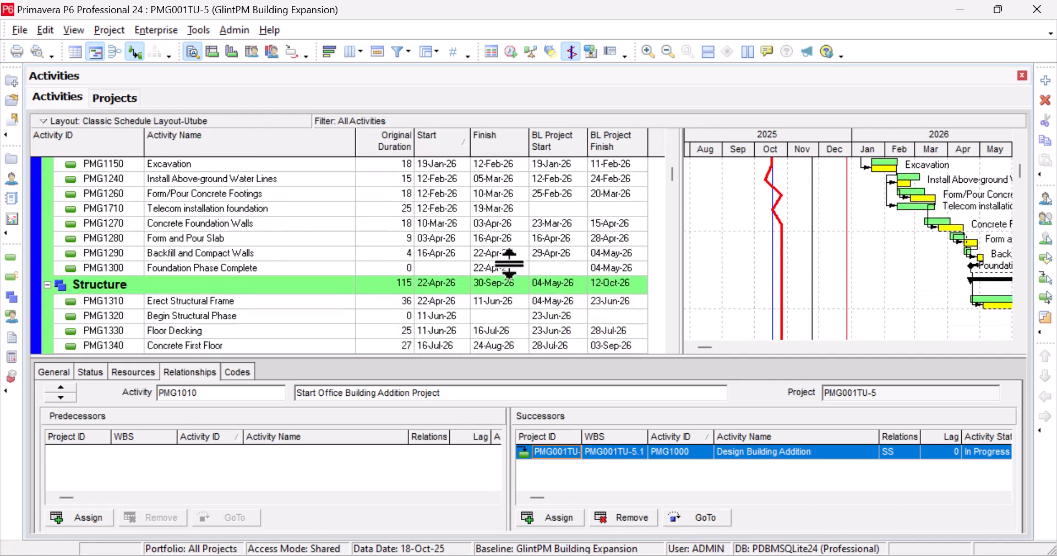
pyautogui.click(506, 256)
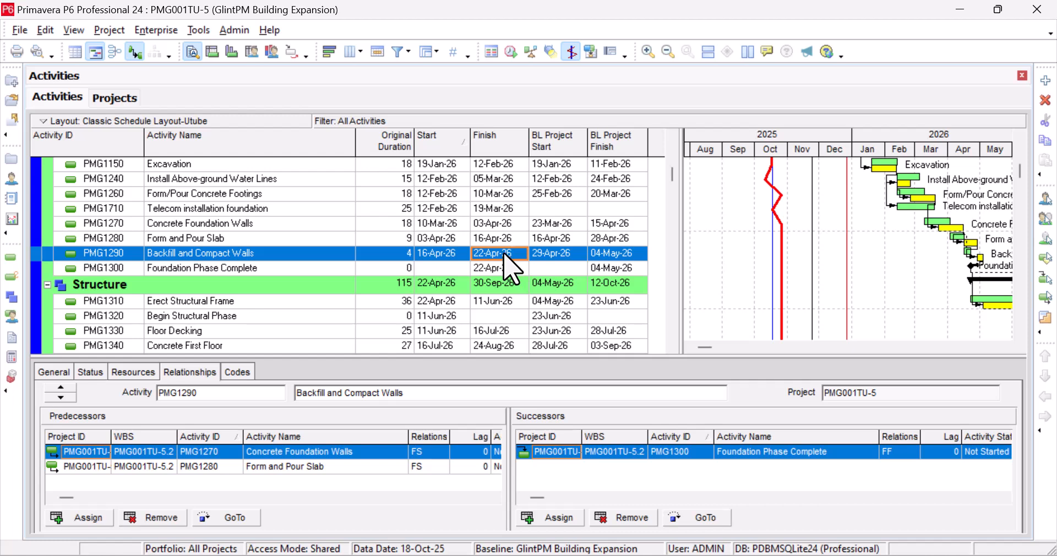
pyautogui.click(504, 235)
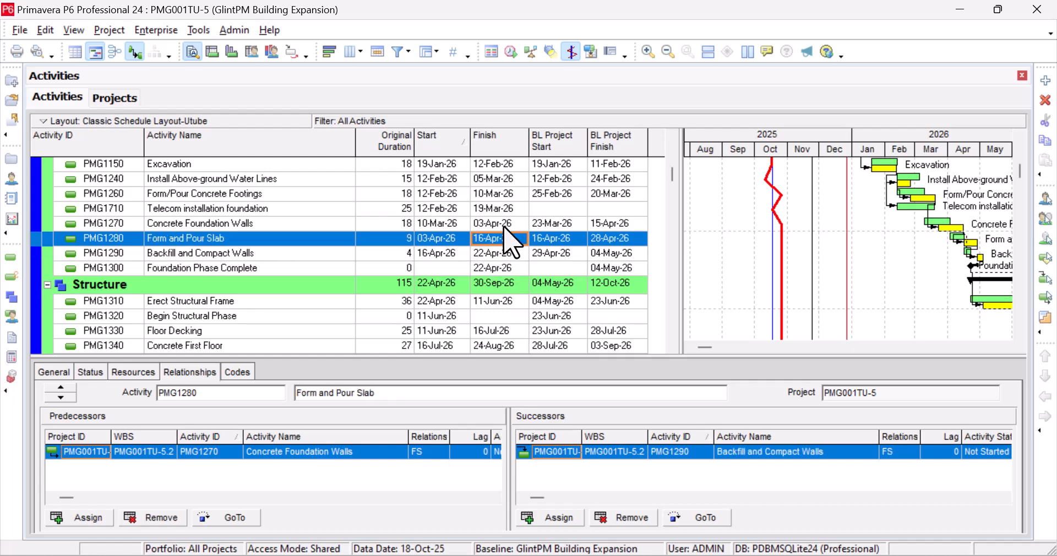
pyautogui.click(506, 223)
pyautogui.click(508, 208)
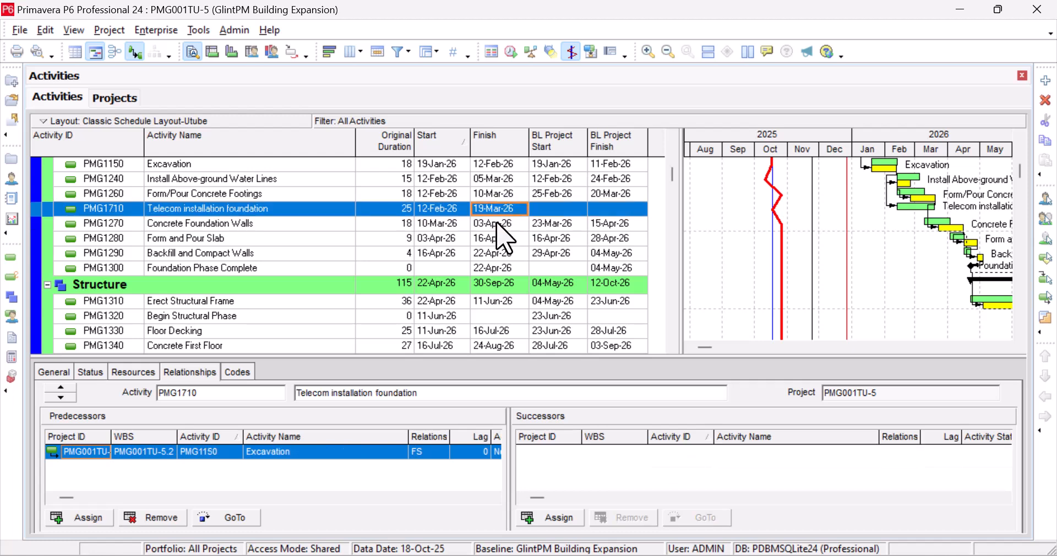
pyautogui.click(508, 193)
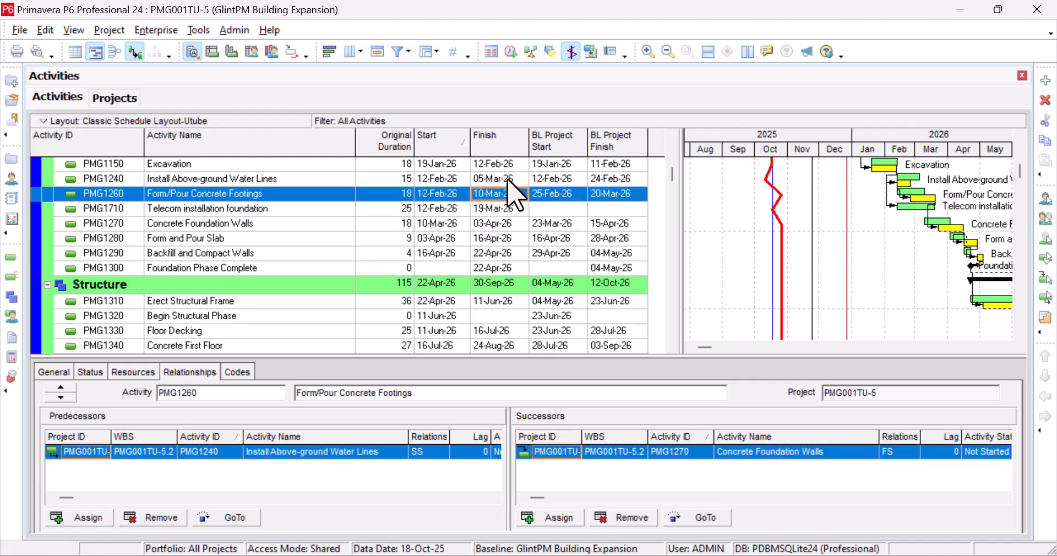
pyautogui.click(508, 179)
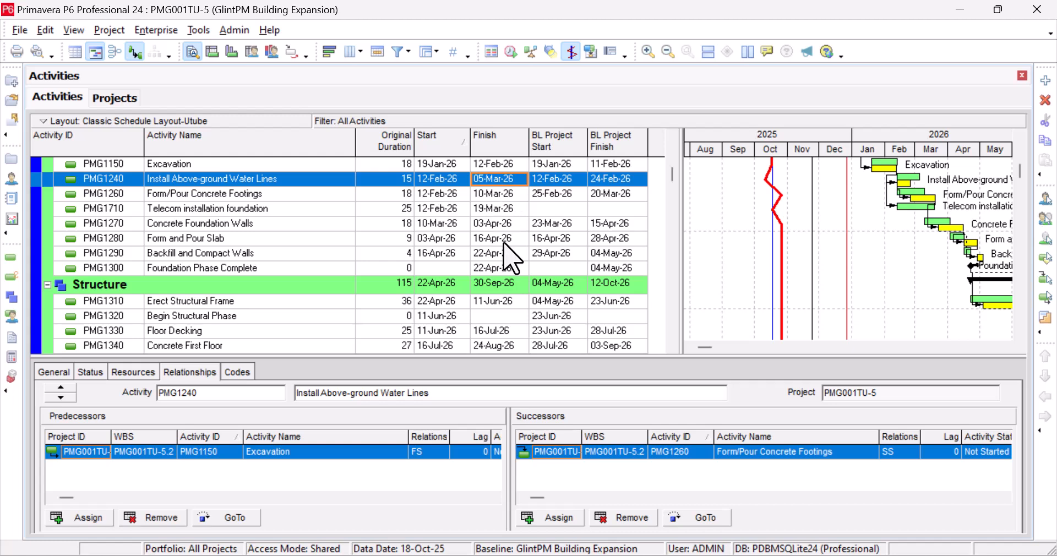